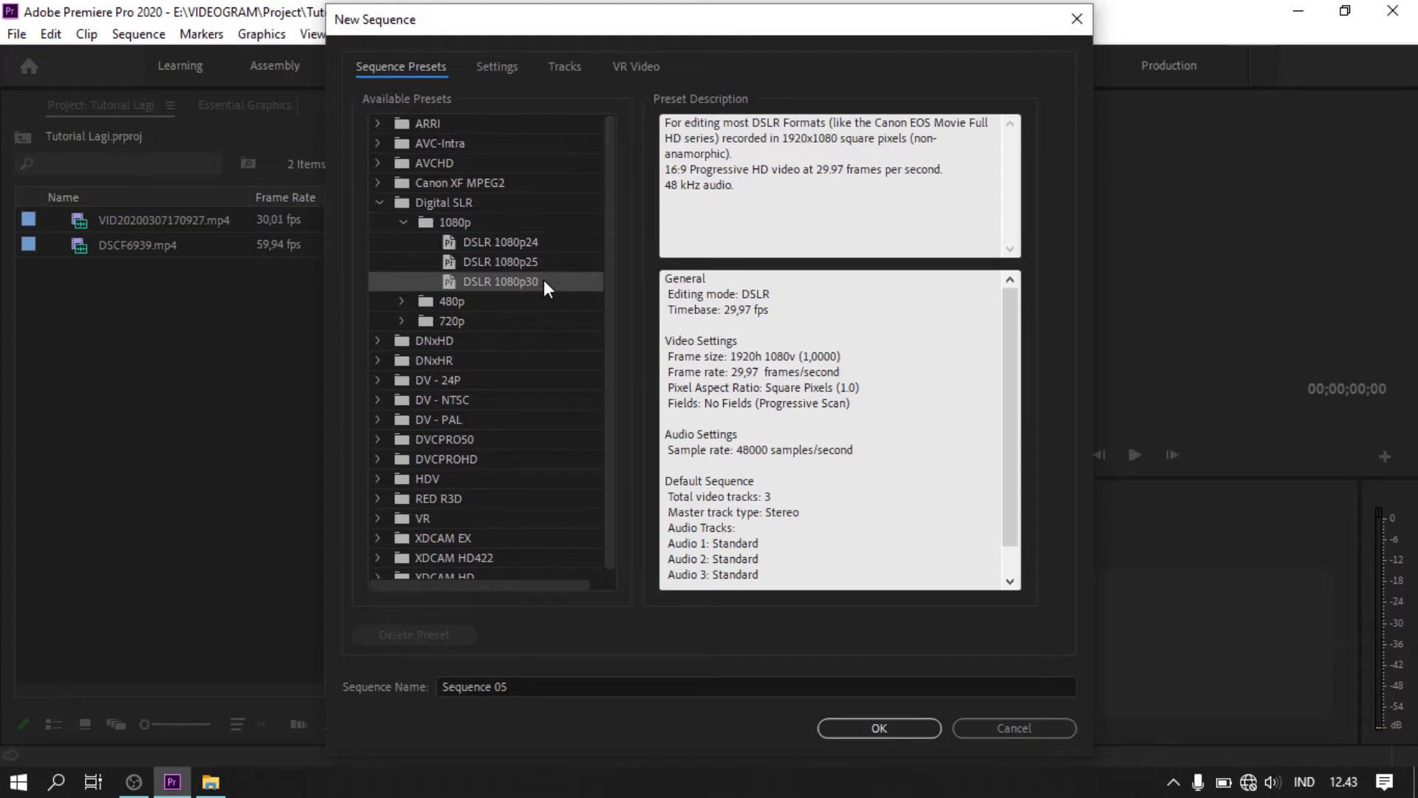
- Create a new sequence with the DSLR 1080p30 preset
click(904, 729)
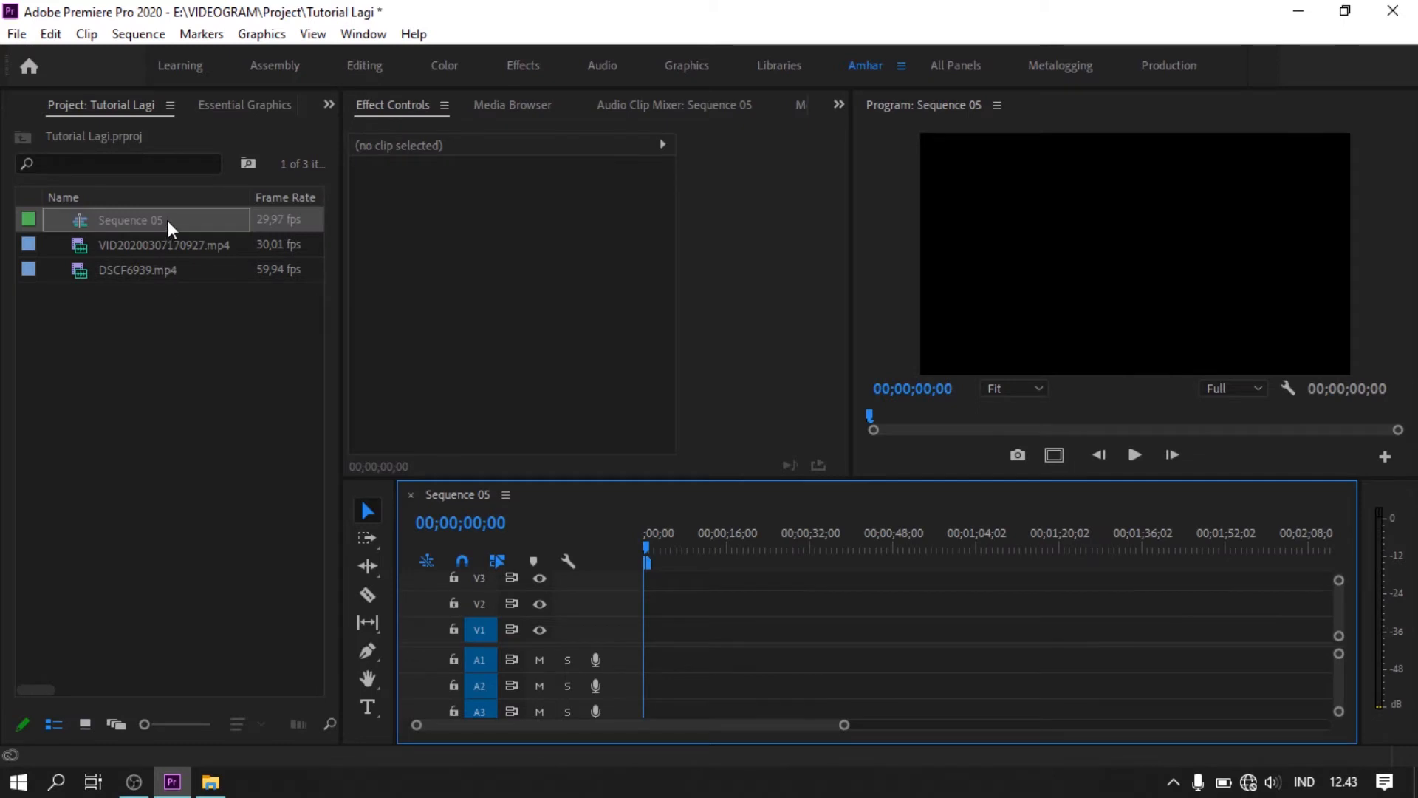
click(167, 221)
click(98, 272)
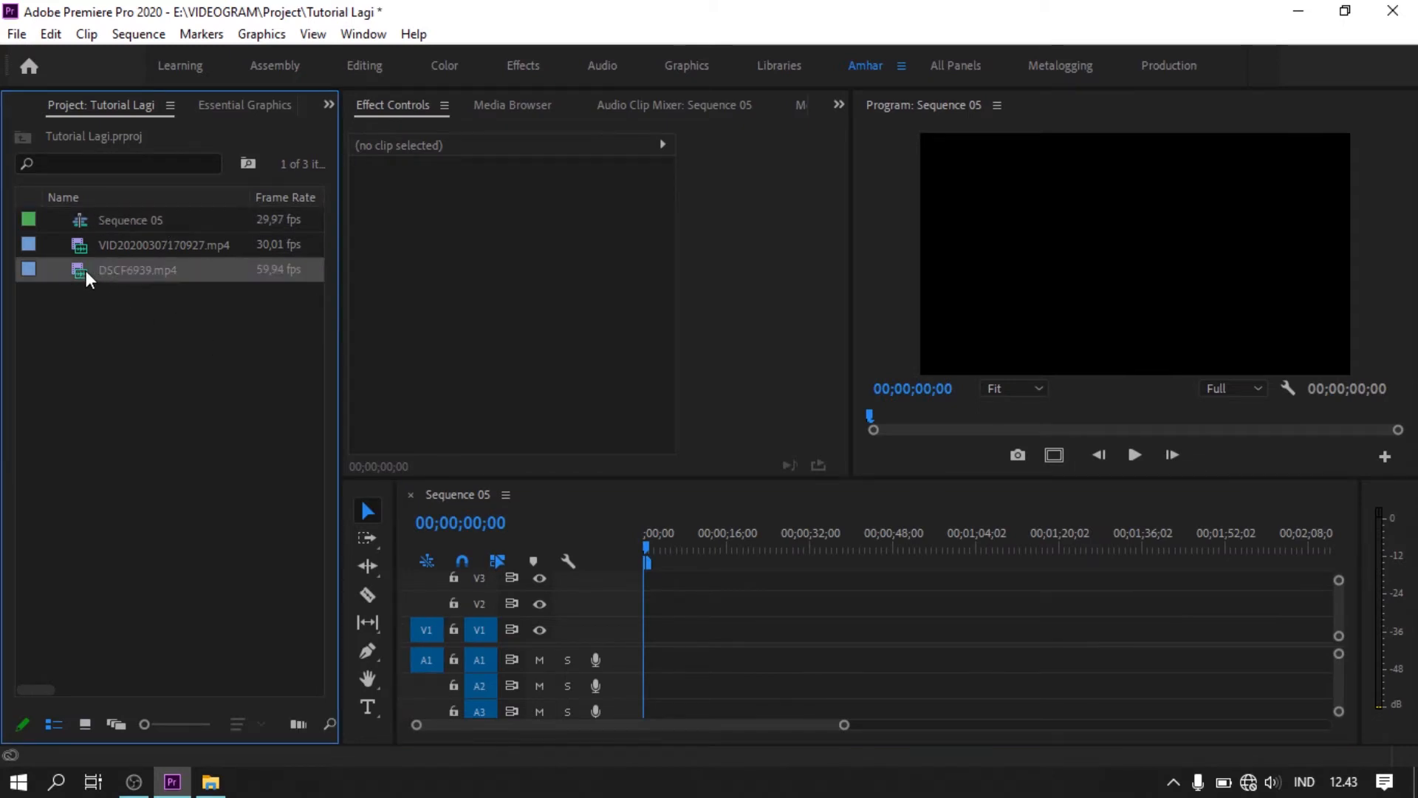
- Place only the video of VID20200307170927.mp4 at the start of track V1 and fit the sequence in the timeline
click(78, 244)
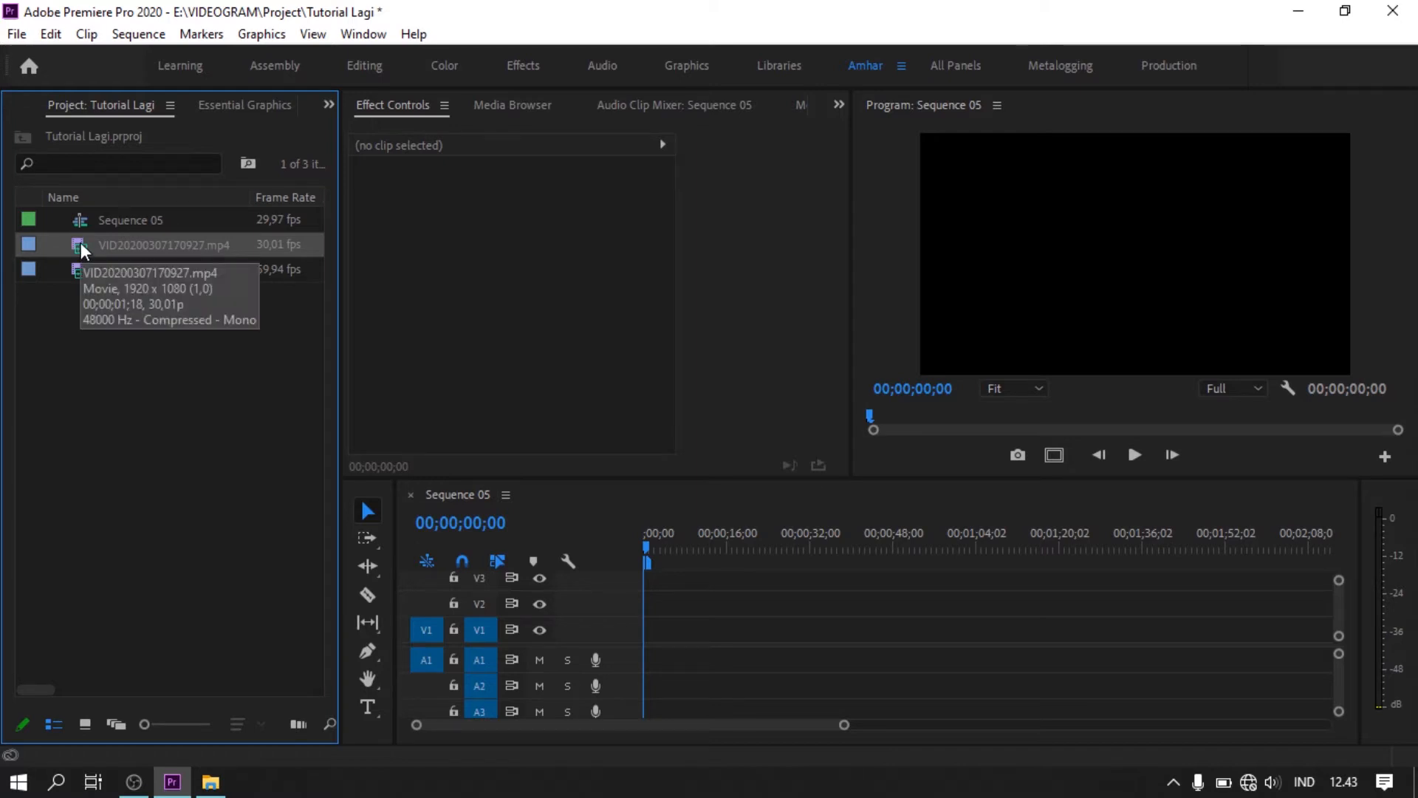
double_click(81, 243)
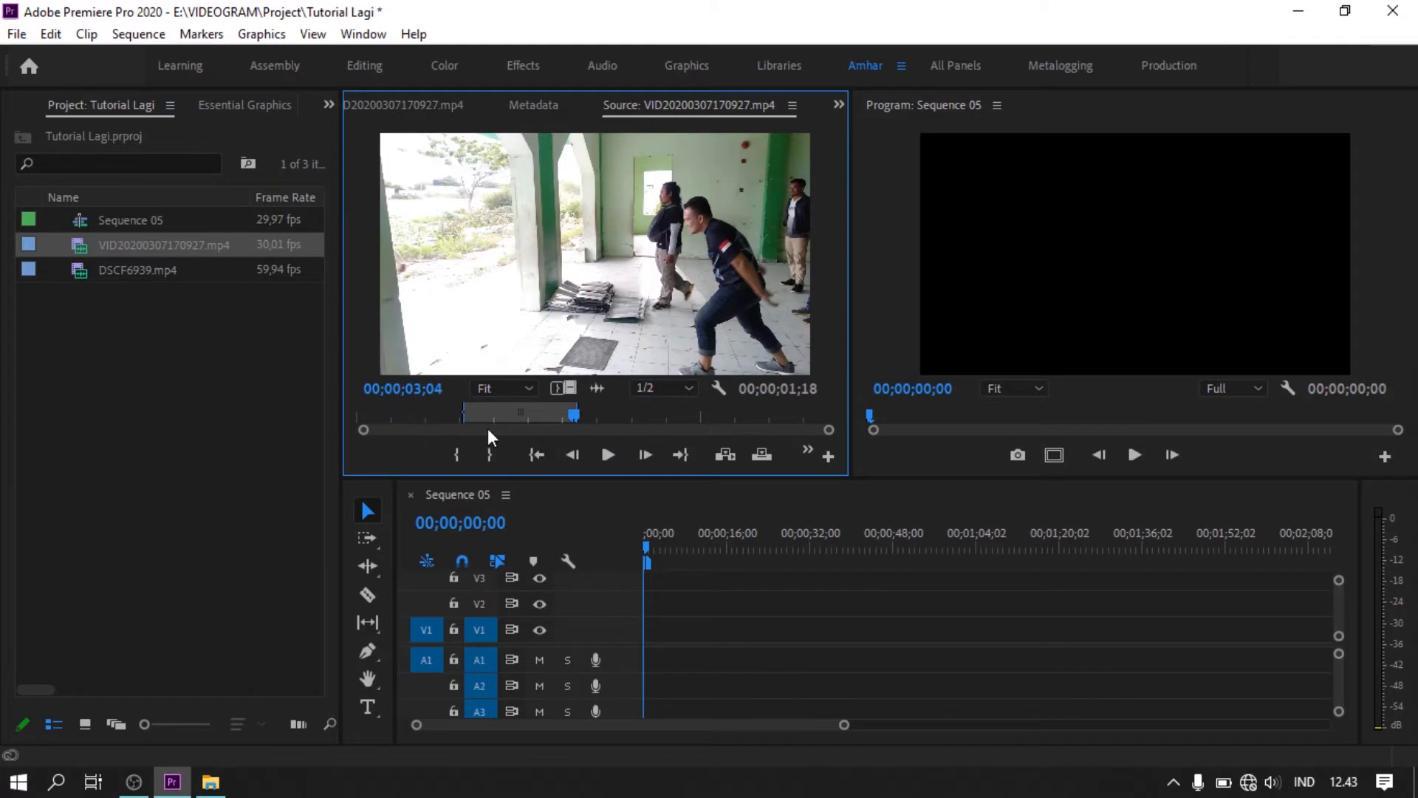
drag(575, 388, 644, 641)
click(850, 436)
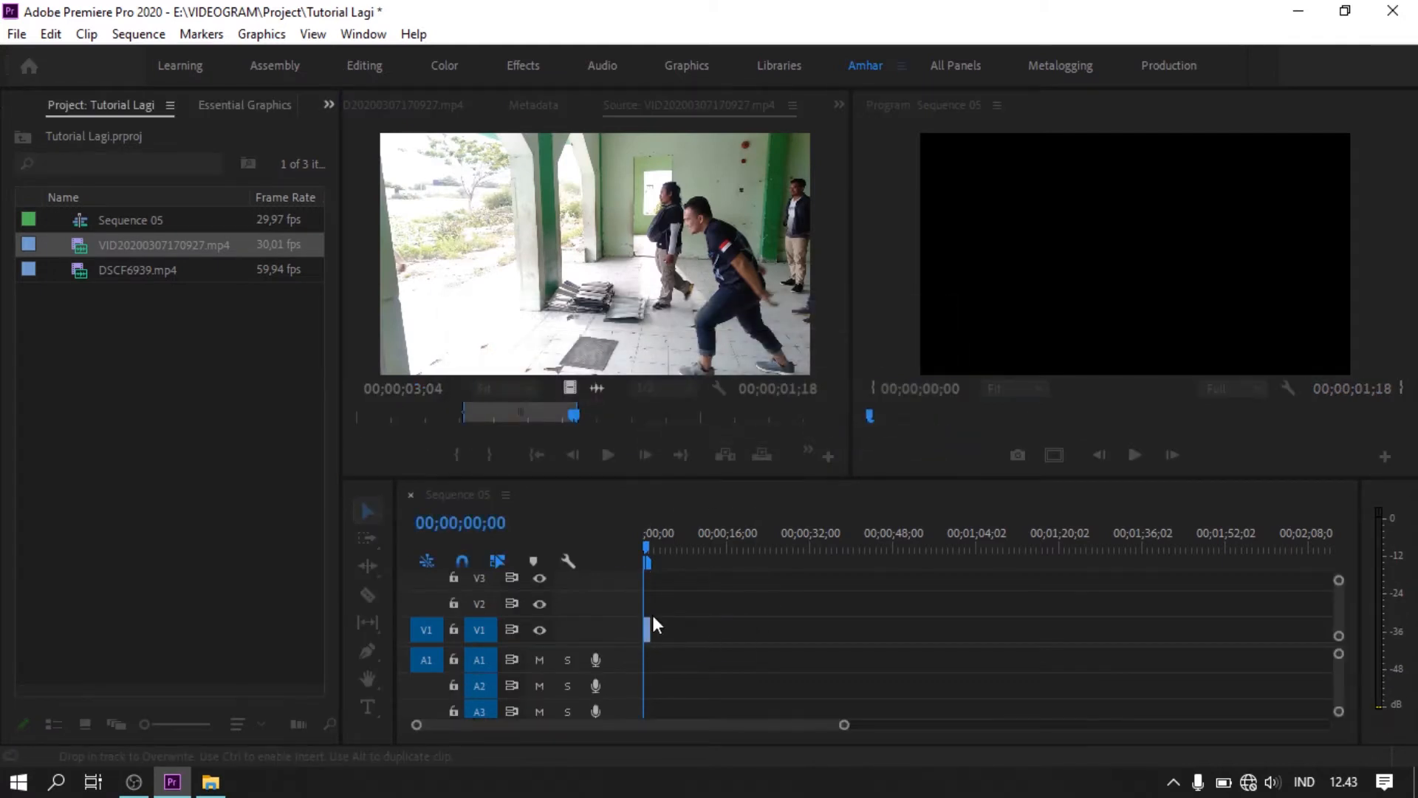
key(backslash)
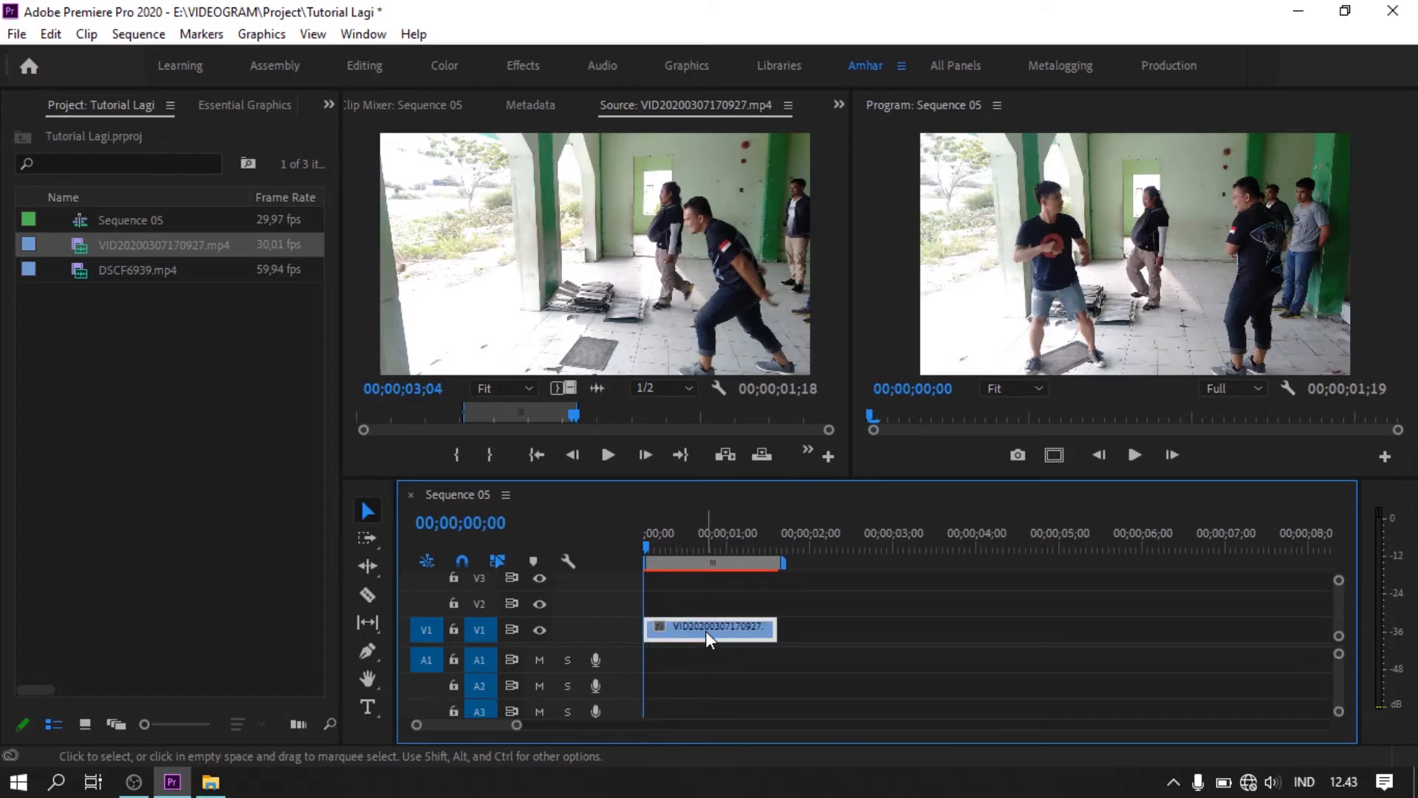
right_click(706, 633)
click(1058, 662)
- Show the effect controls of the clip on V1 and play the clip from the start at its original speed
mouse_move(653, 543)
mouse_down()
mouse_move(716, 545)
mouse_move(635, 547)
mouse_up()
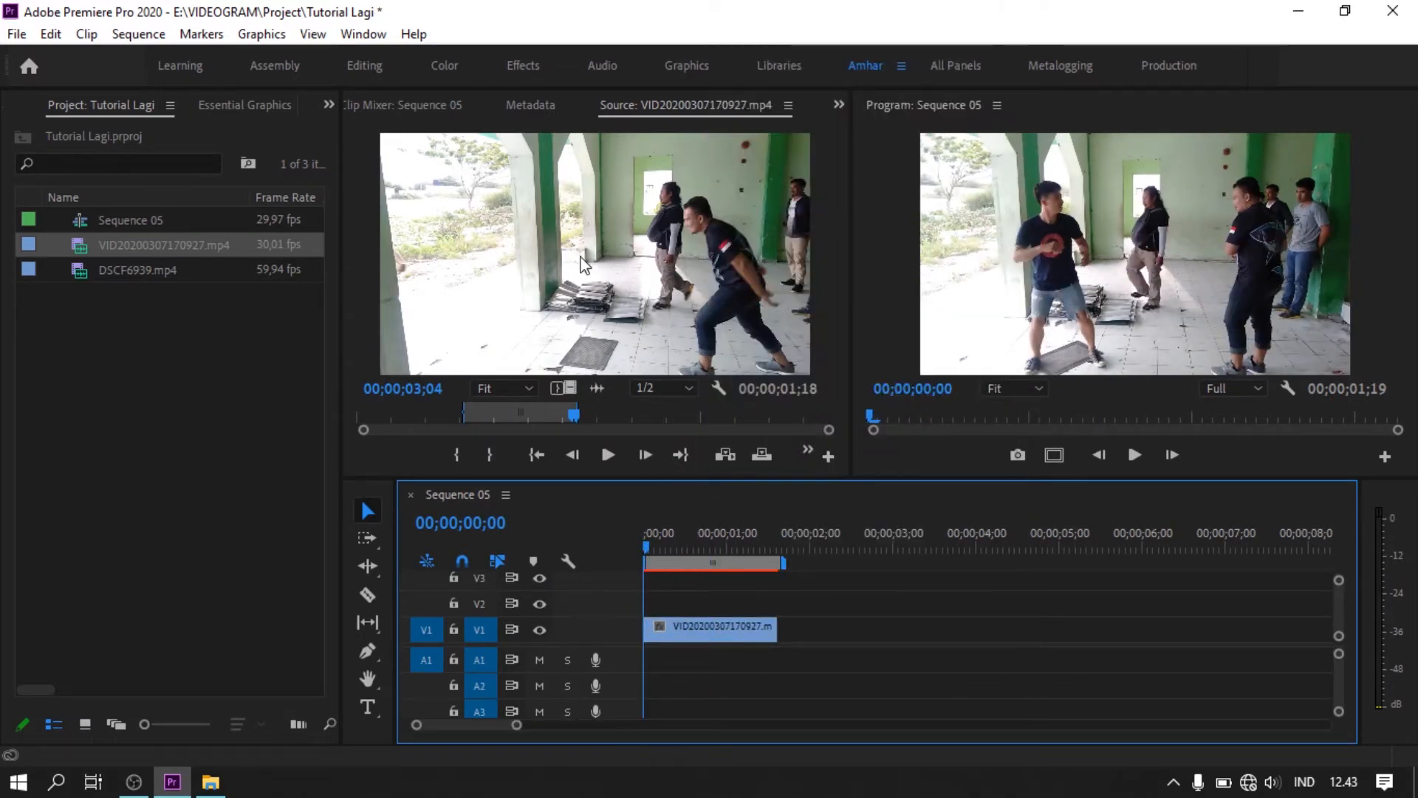
click(839, 105)
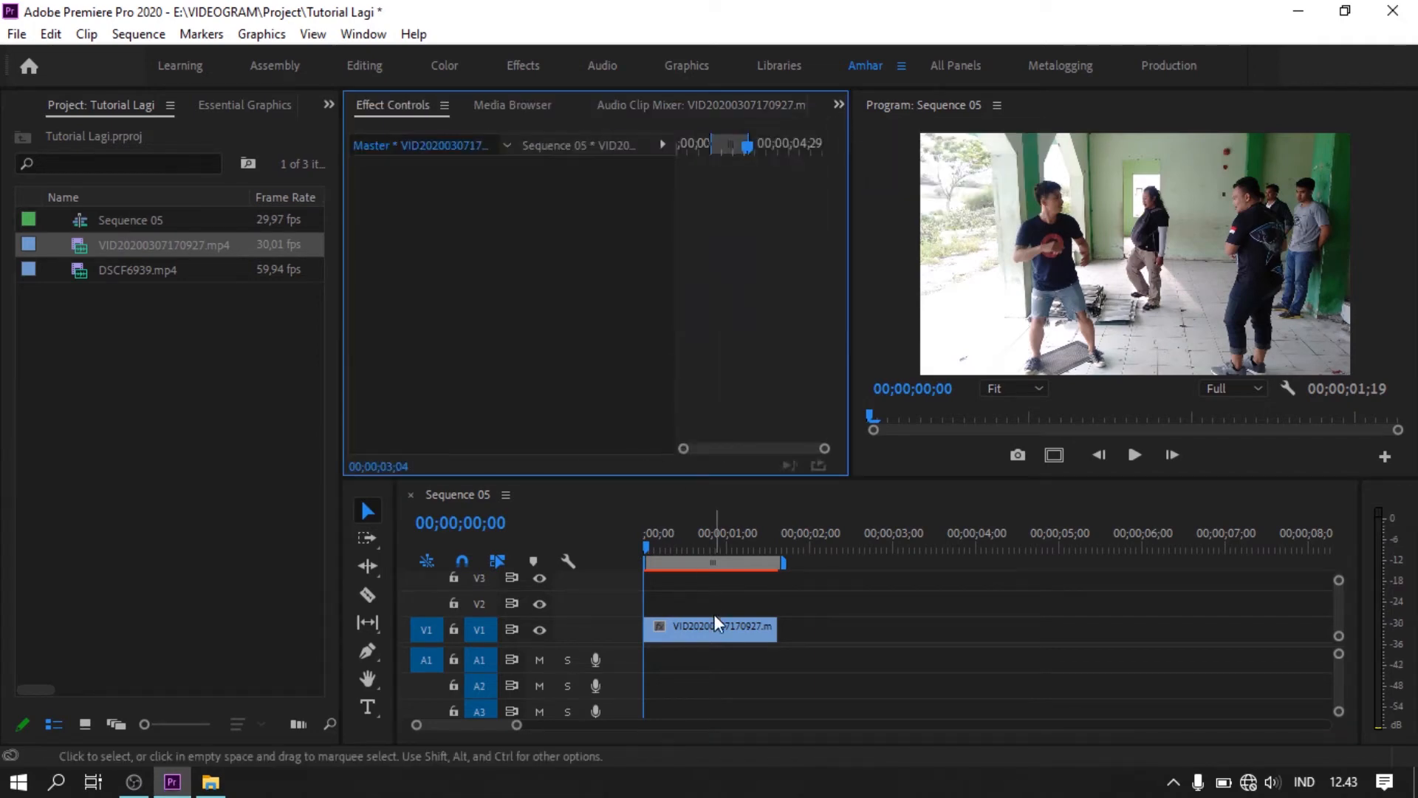
click(746, 626)
key(space)
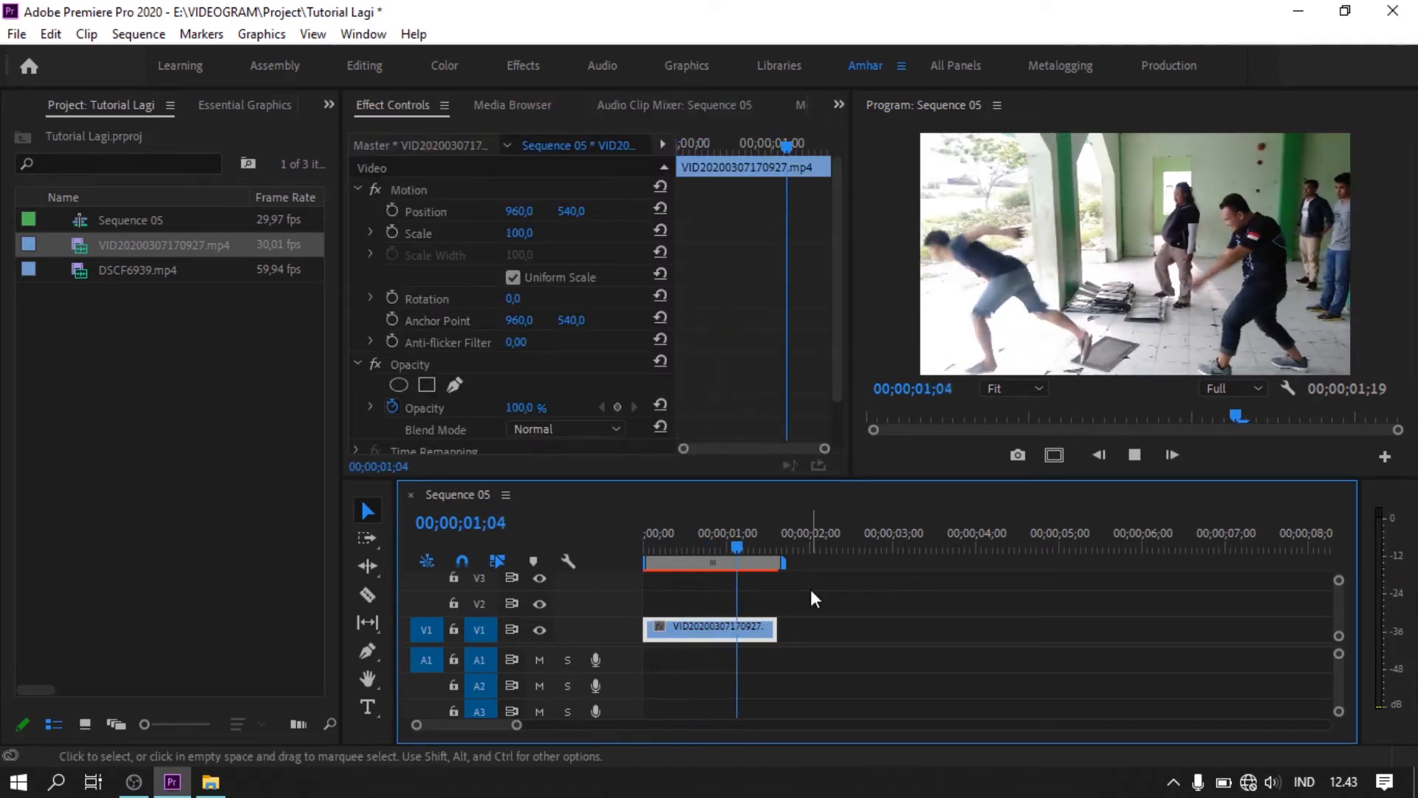
drag(738, 547, 616, 534)
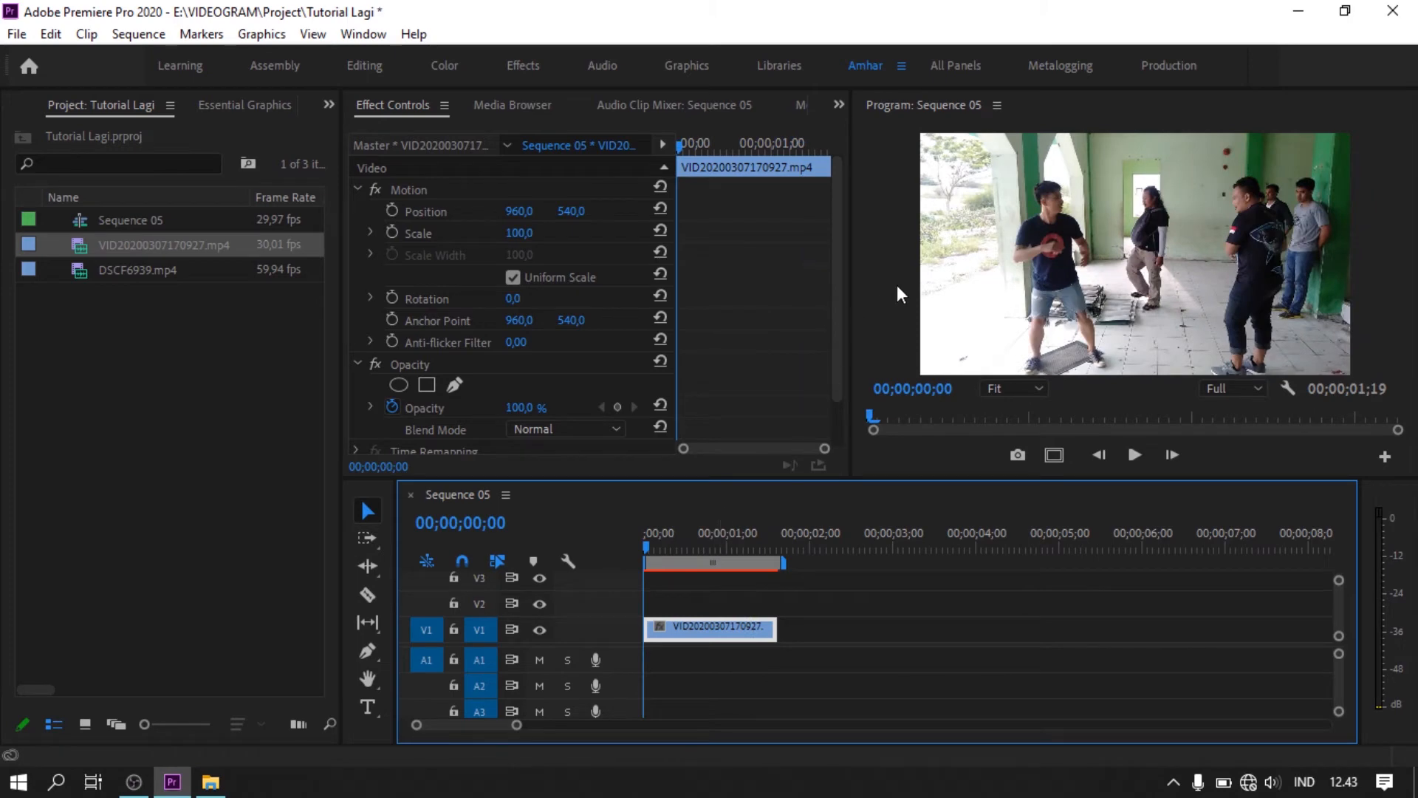
key(space)
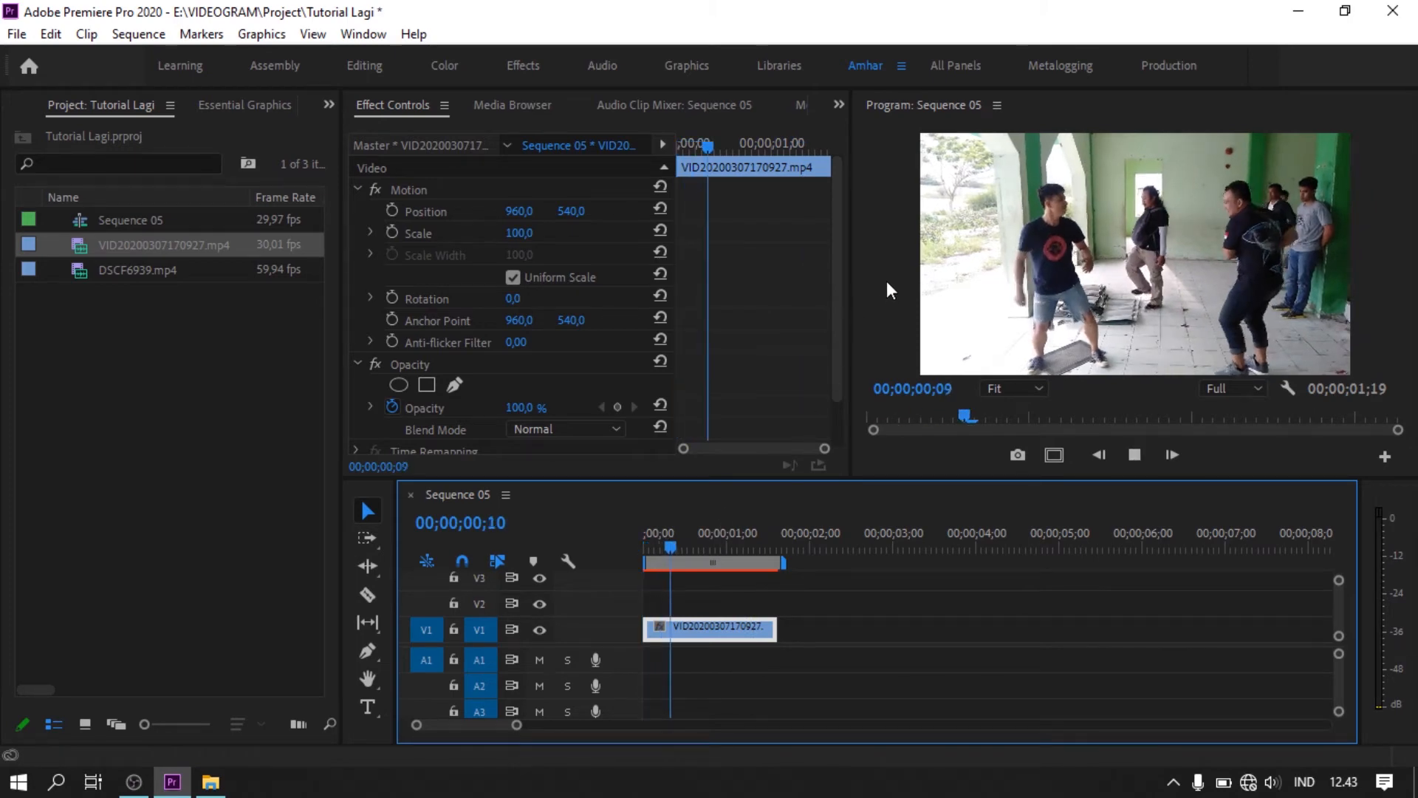
drag(731, 548, 641, 552)
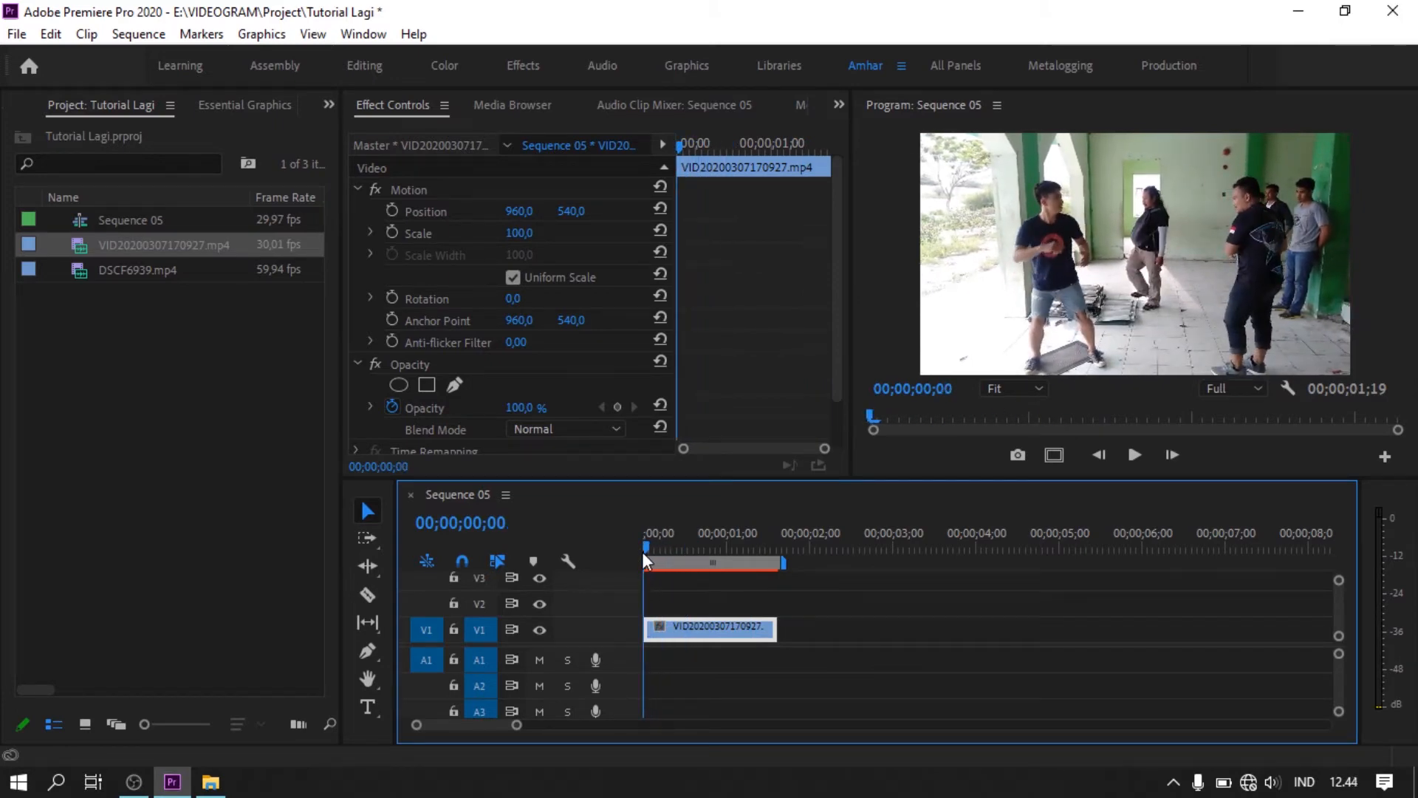
- Set the speed of the clip on V1 to 80% with Optical Flow time interpolation
right_click(711, 632)
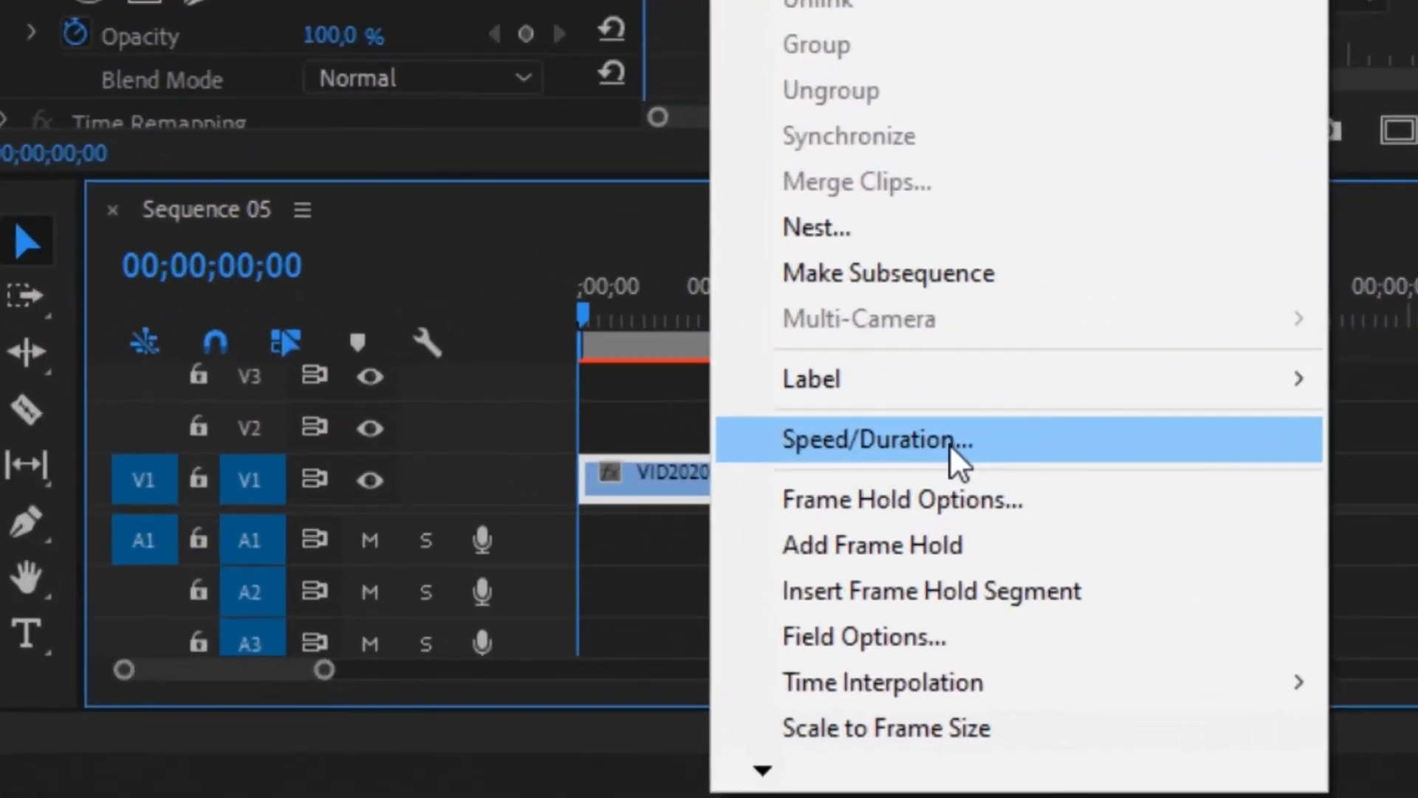
click(950, 443)
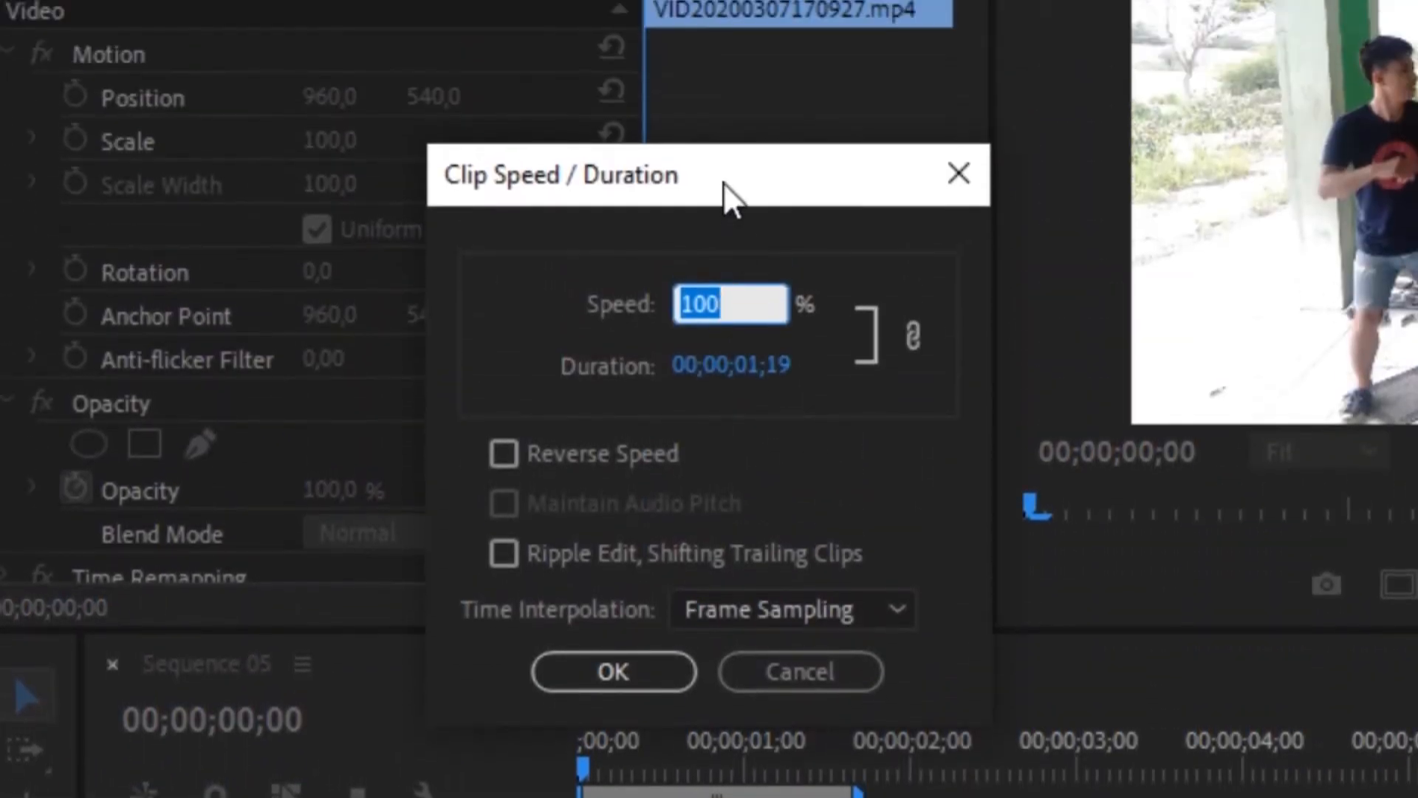
drag(724, 59, 797, 10)
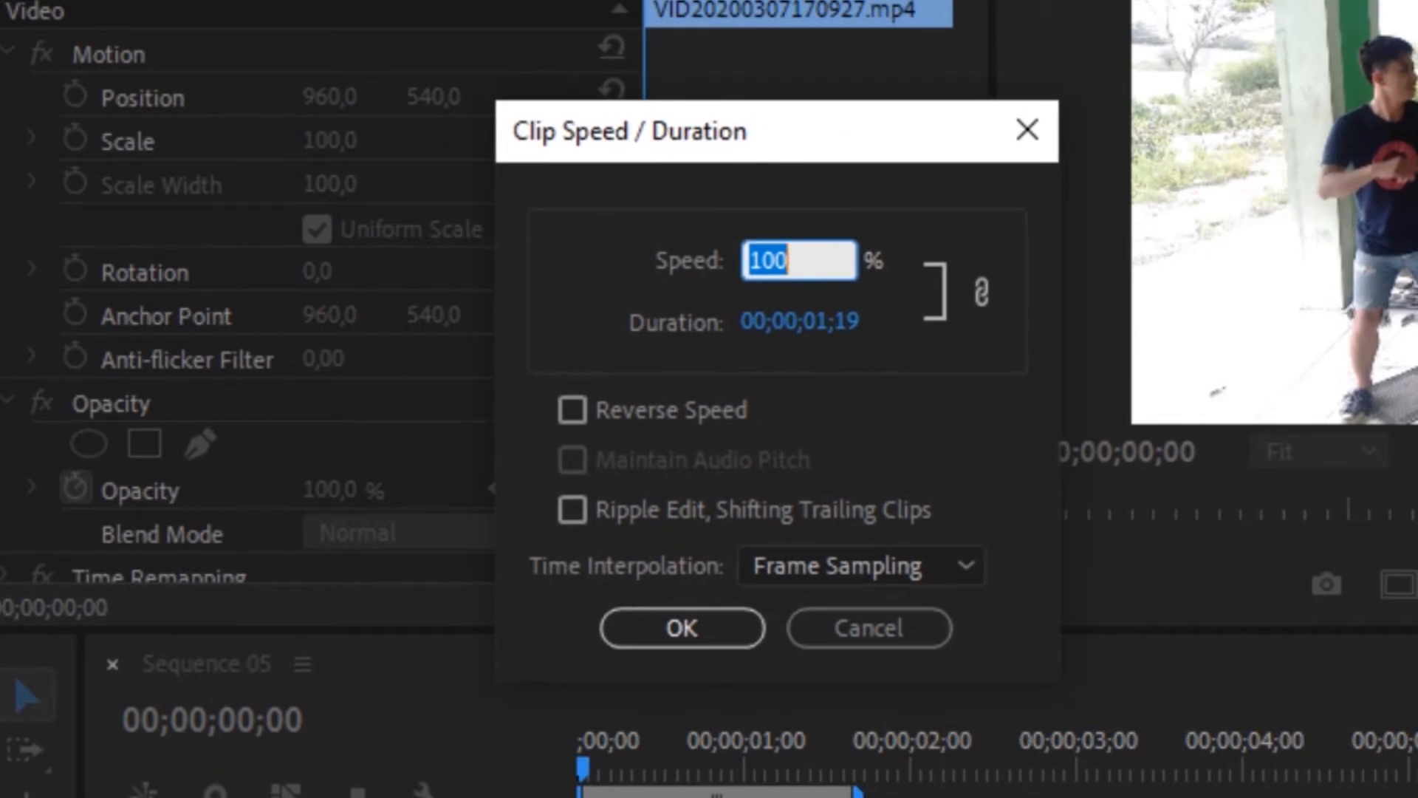
text(80)
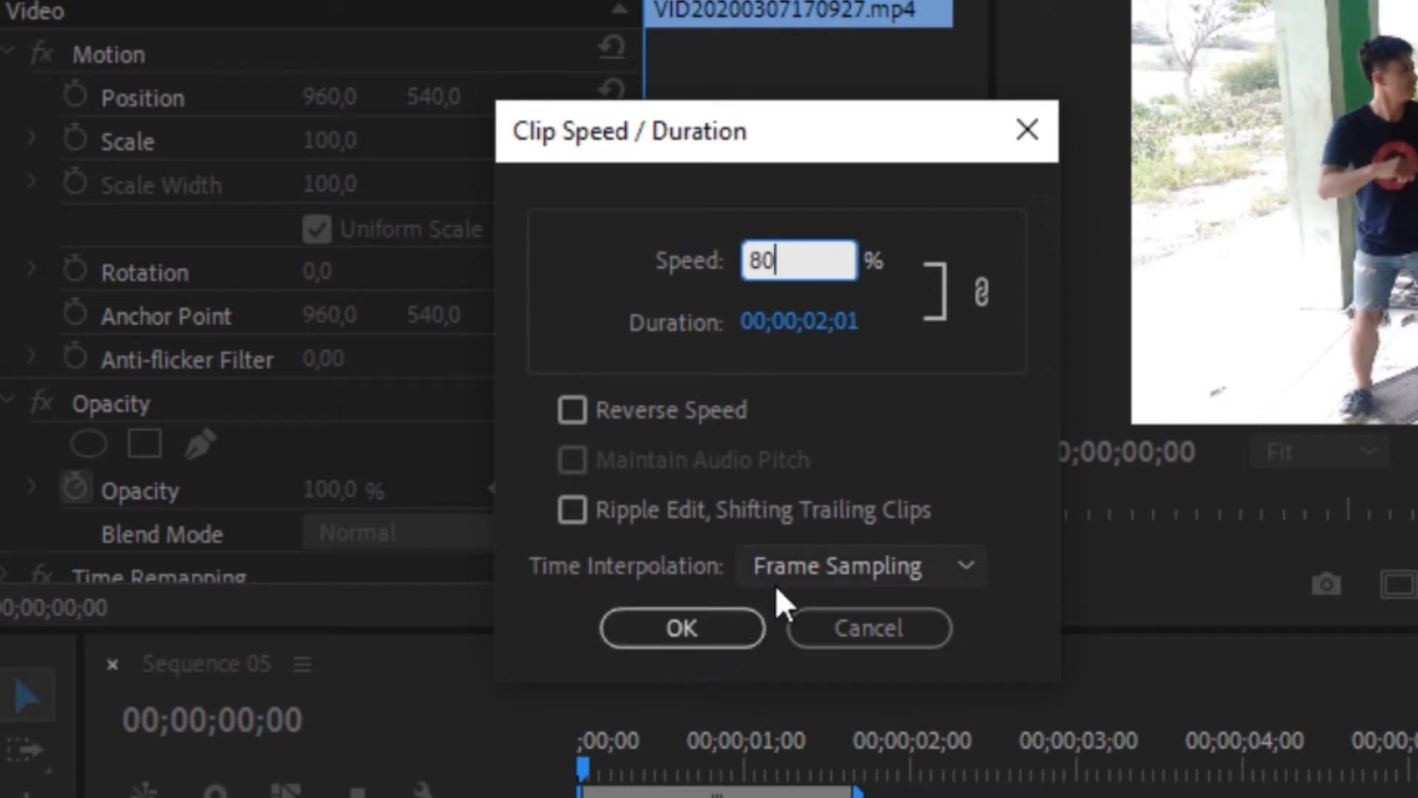
click(848, 574)
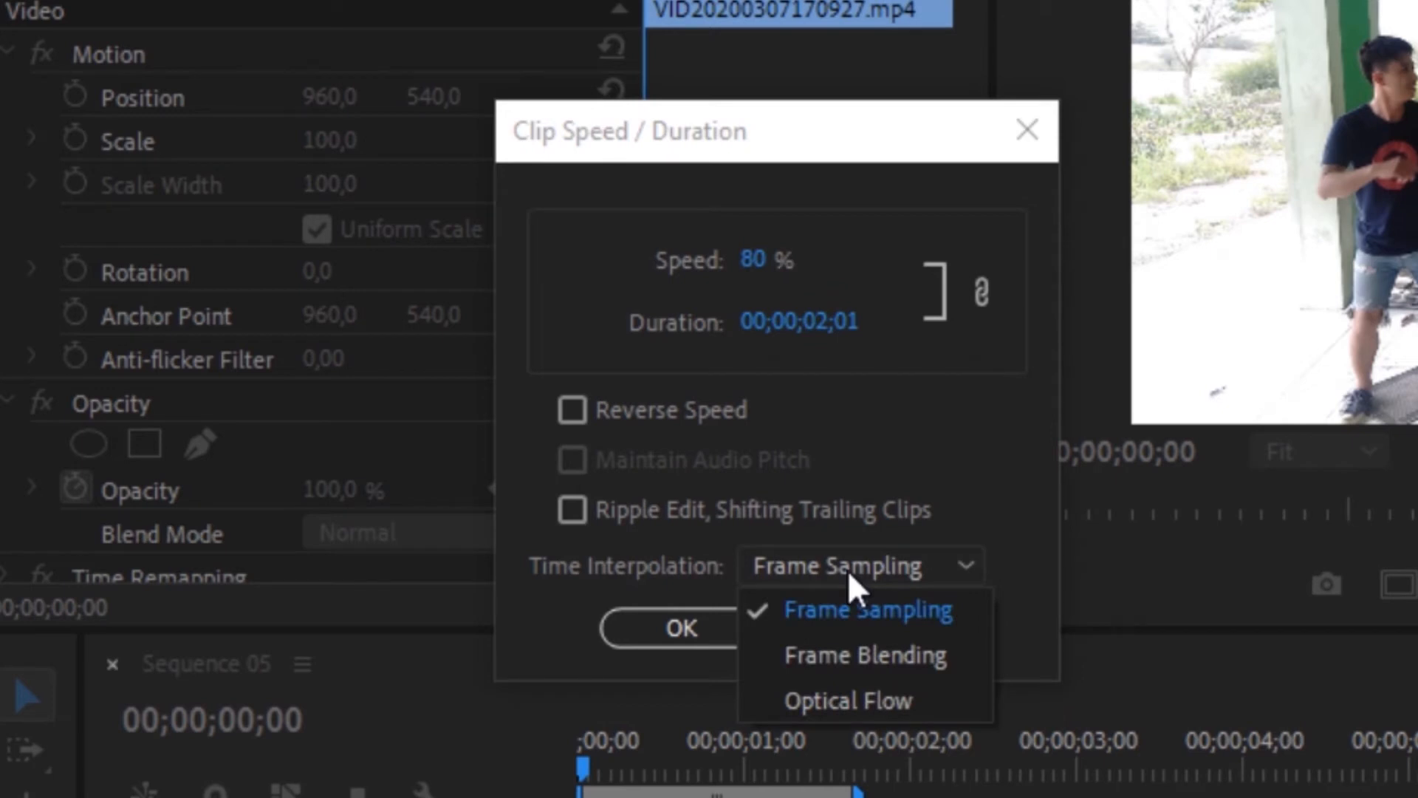
drag(858, 137, 823, 90)
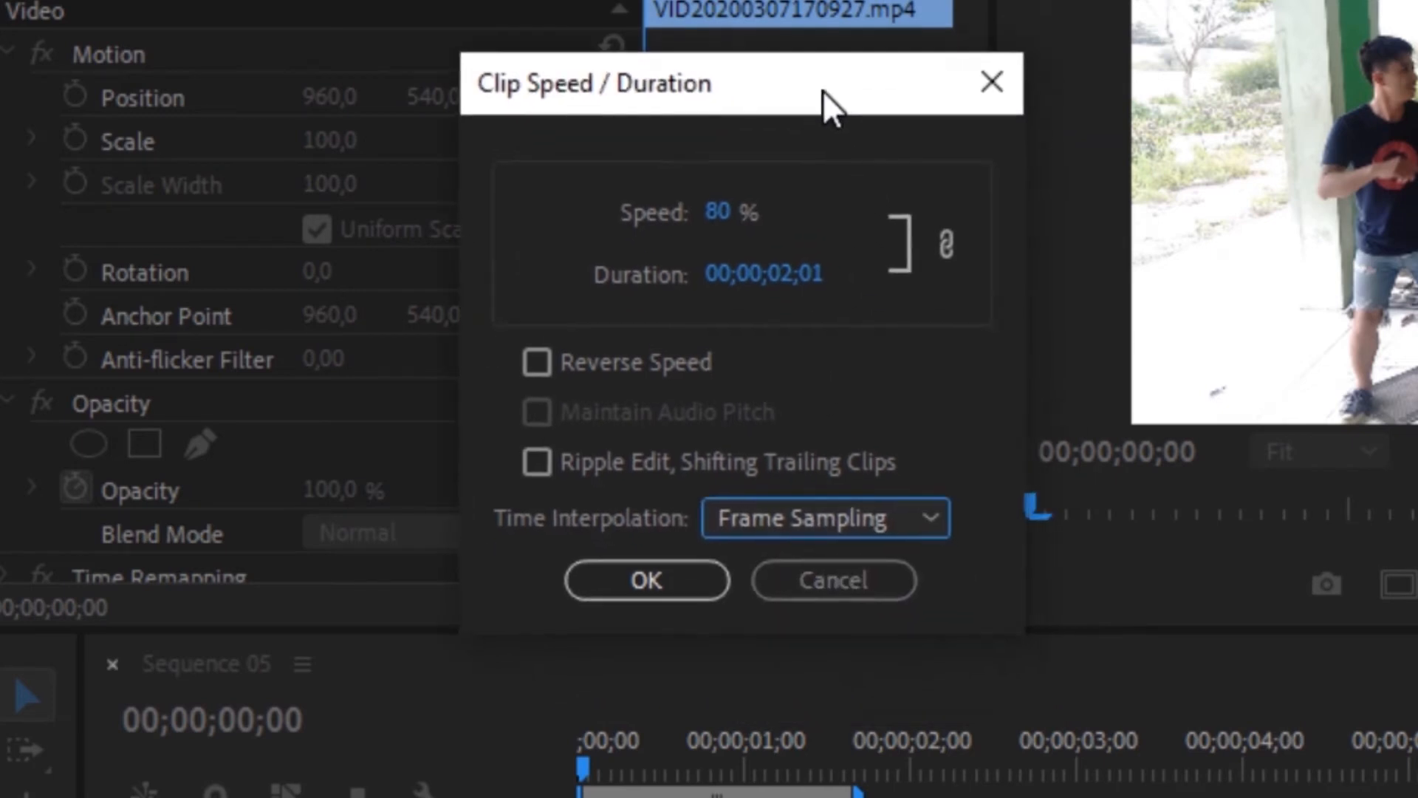
click(873, 532)
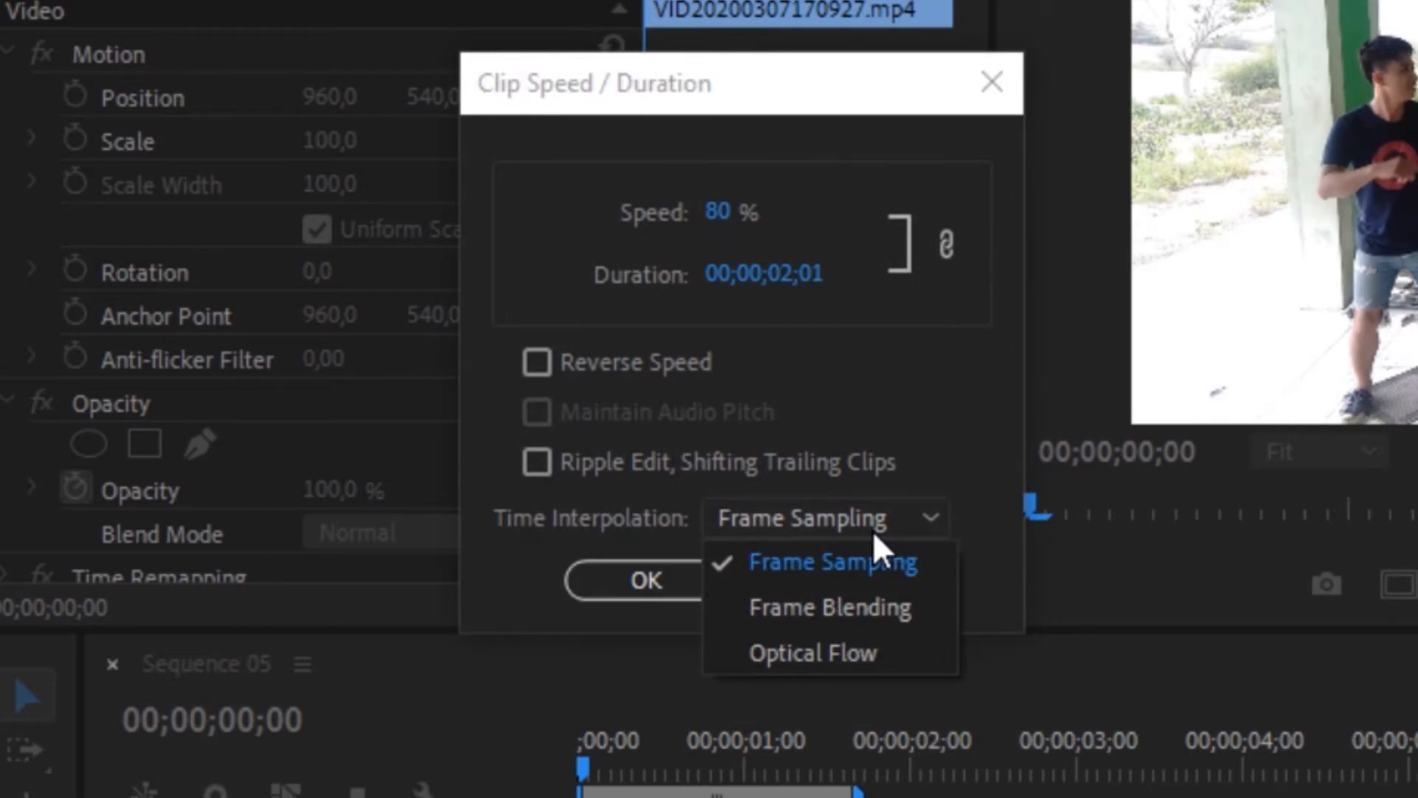
click(876, 650)
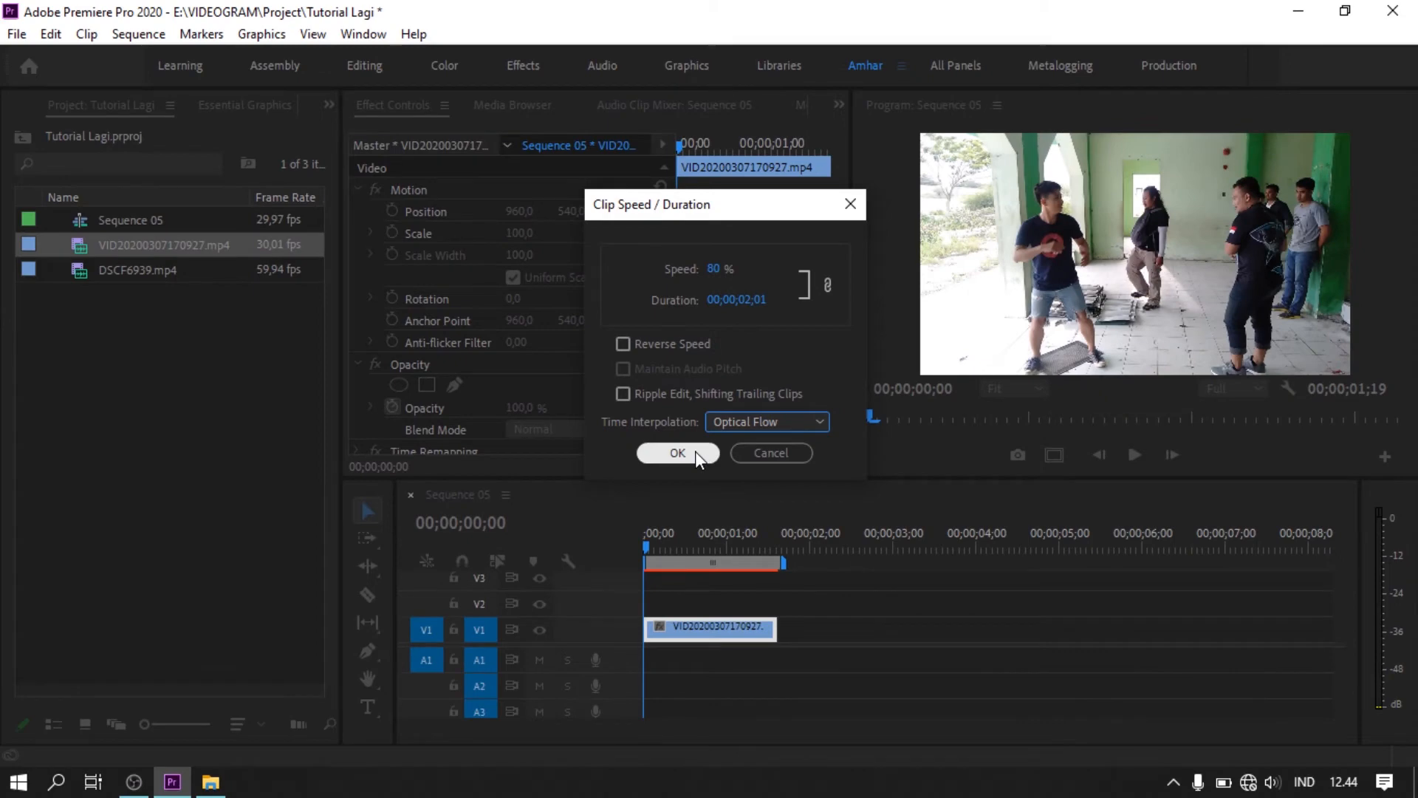
click(695, 450)
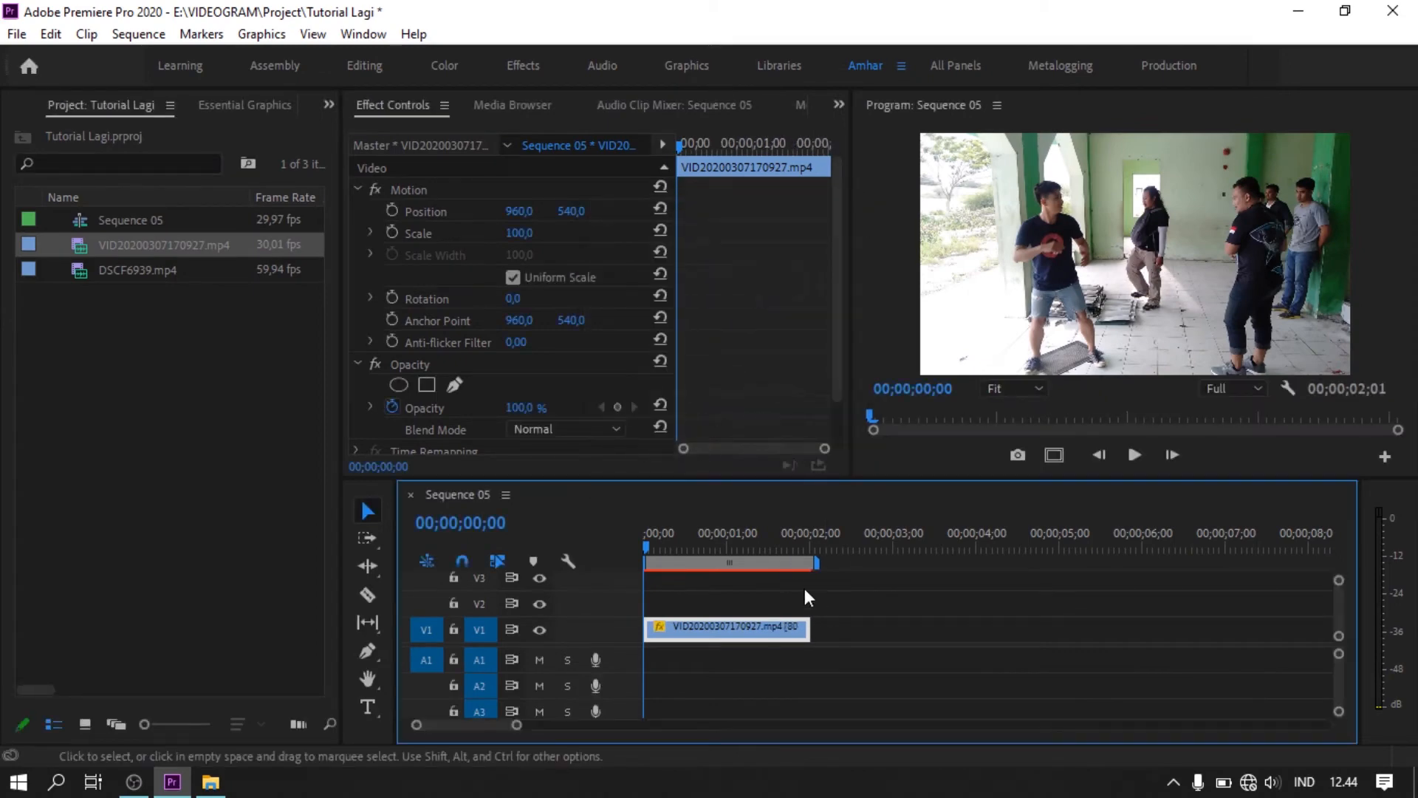
- Play the clip at 80% speed from the start and return the playhead to the beginning
mouse_move(649, 544)
mouse_down()
mouse_move(771, 535)
mouse_move(638, 537)
mouse_up()
key(space)
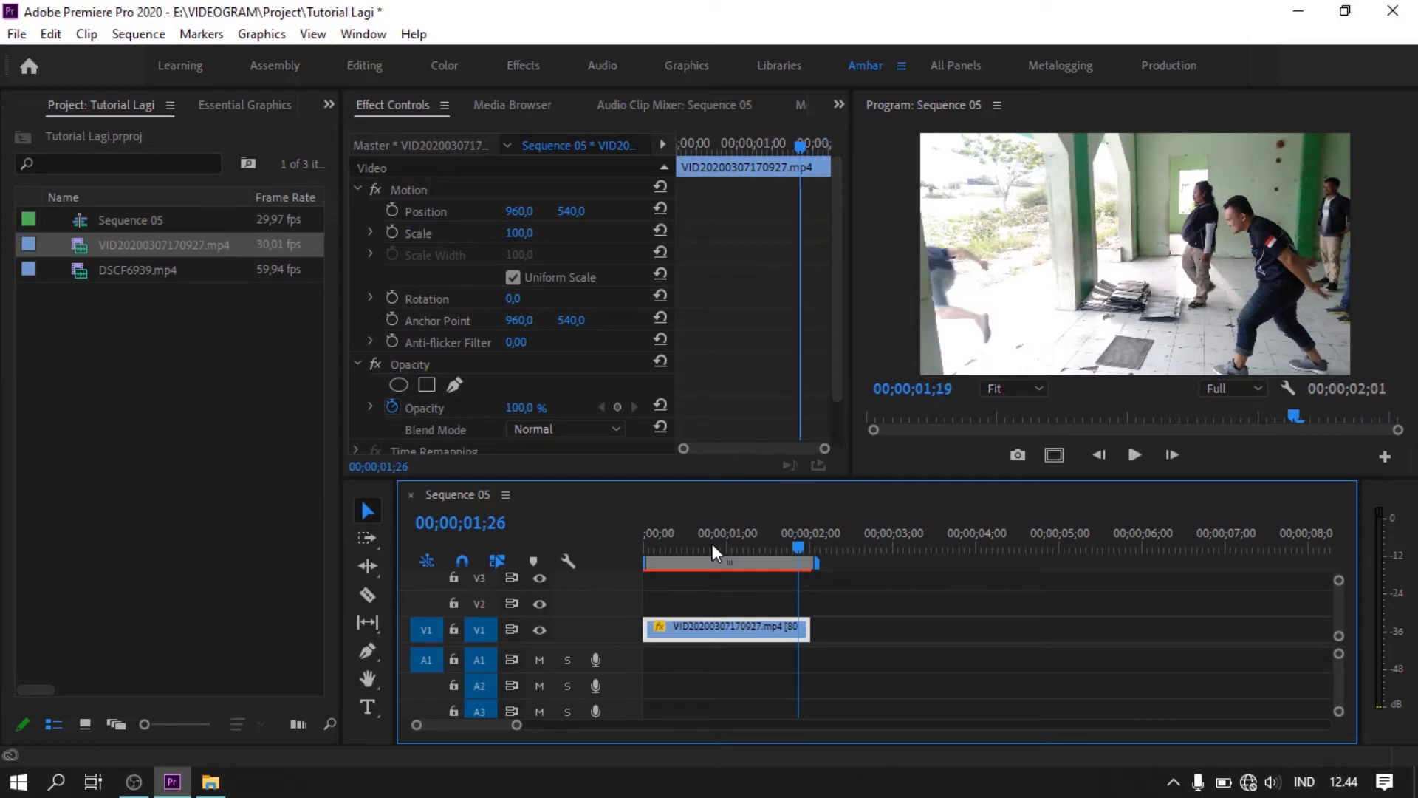
drag(754, 544, 604, 556)
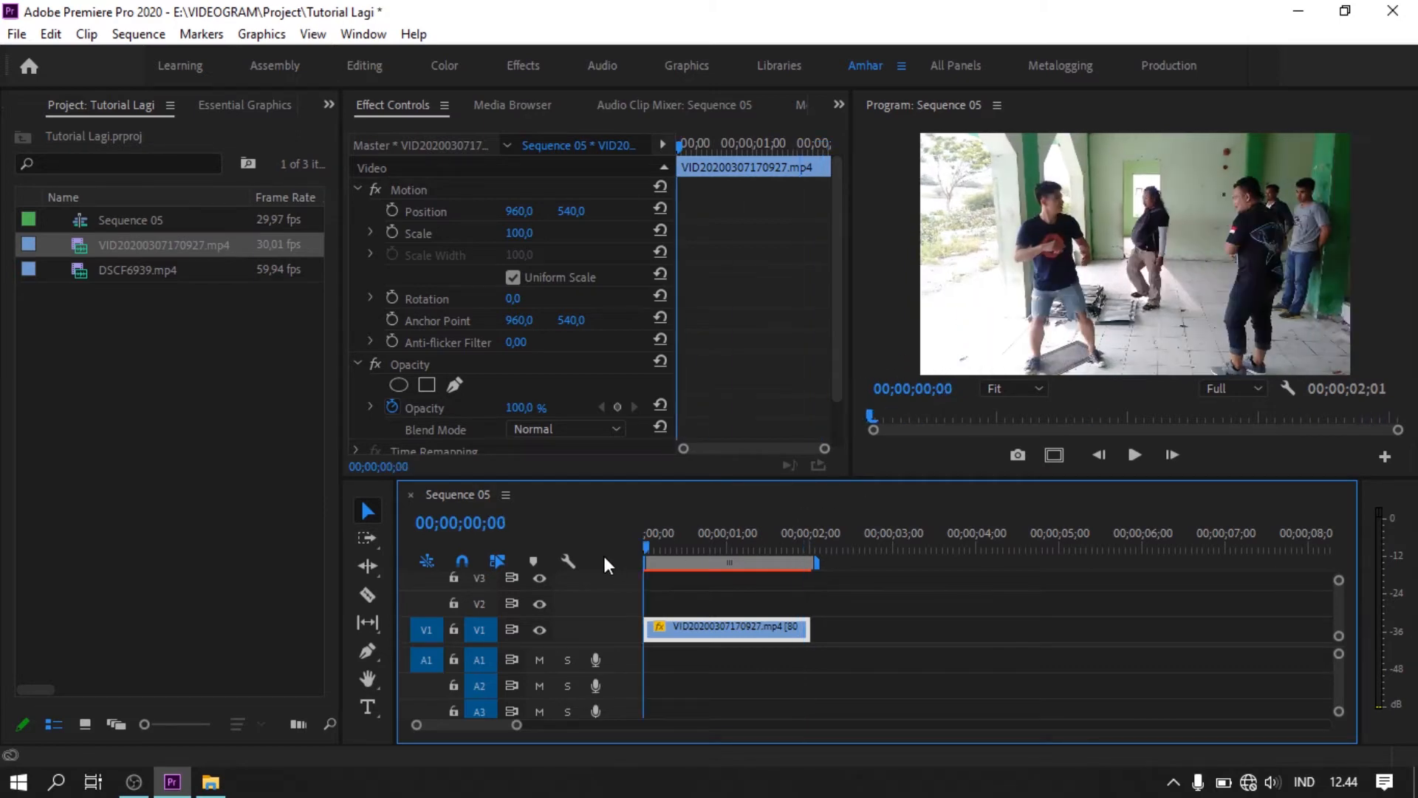
- Set the speed of the clip on V1 to 50%, keeping Optical Flow time interpolation
right_click(720, 633)
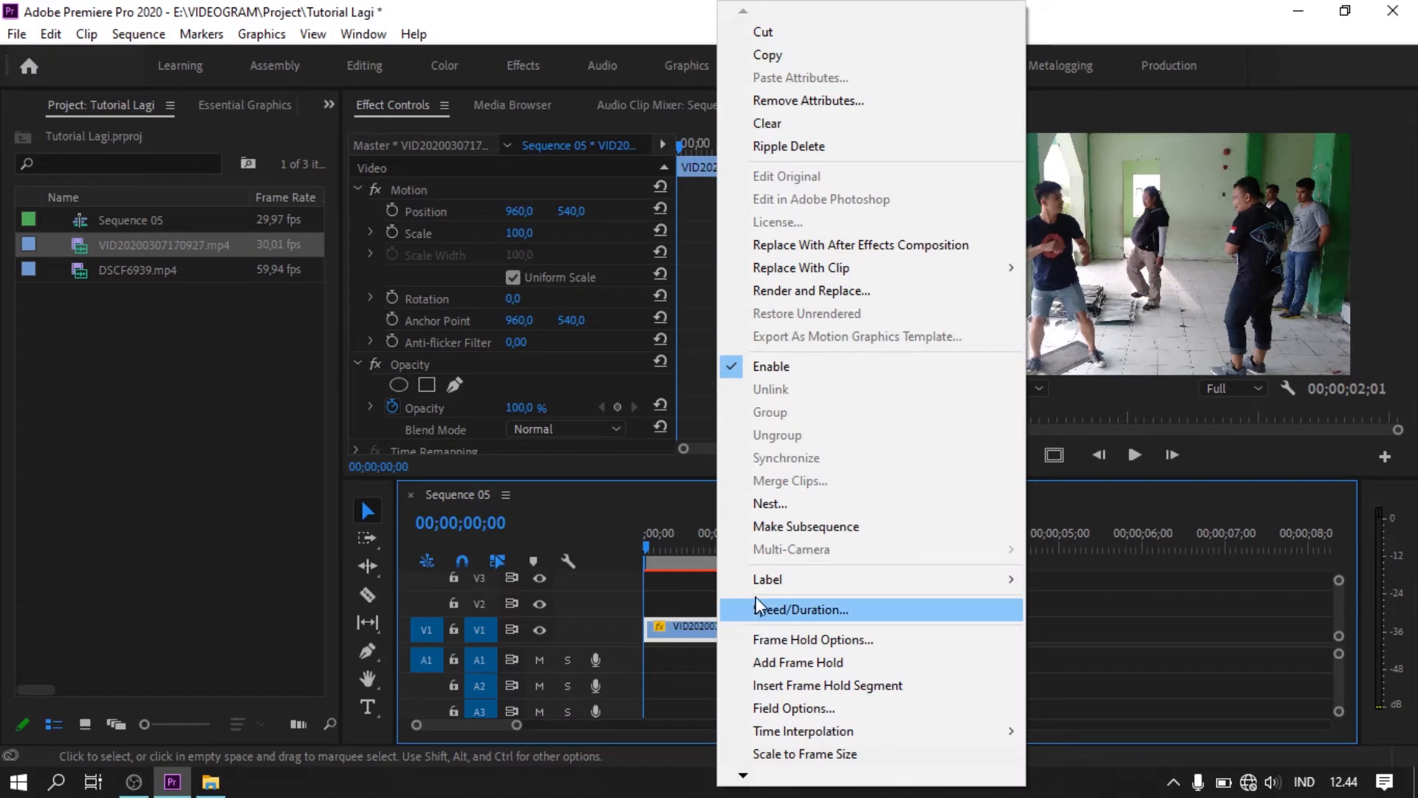
click(797, 610)
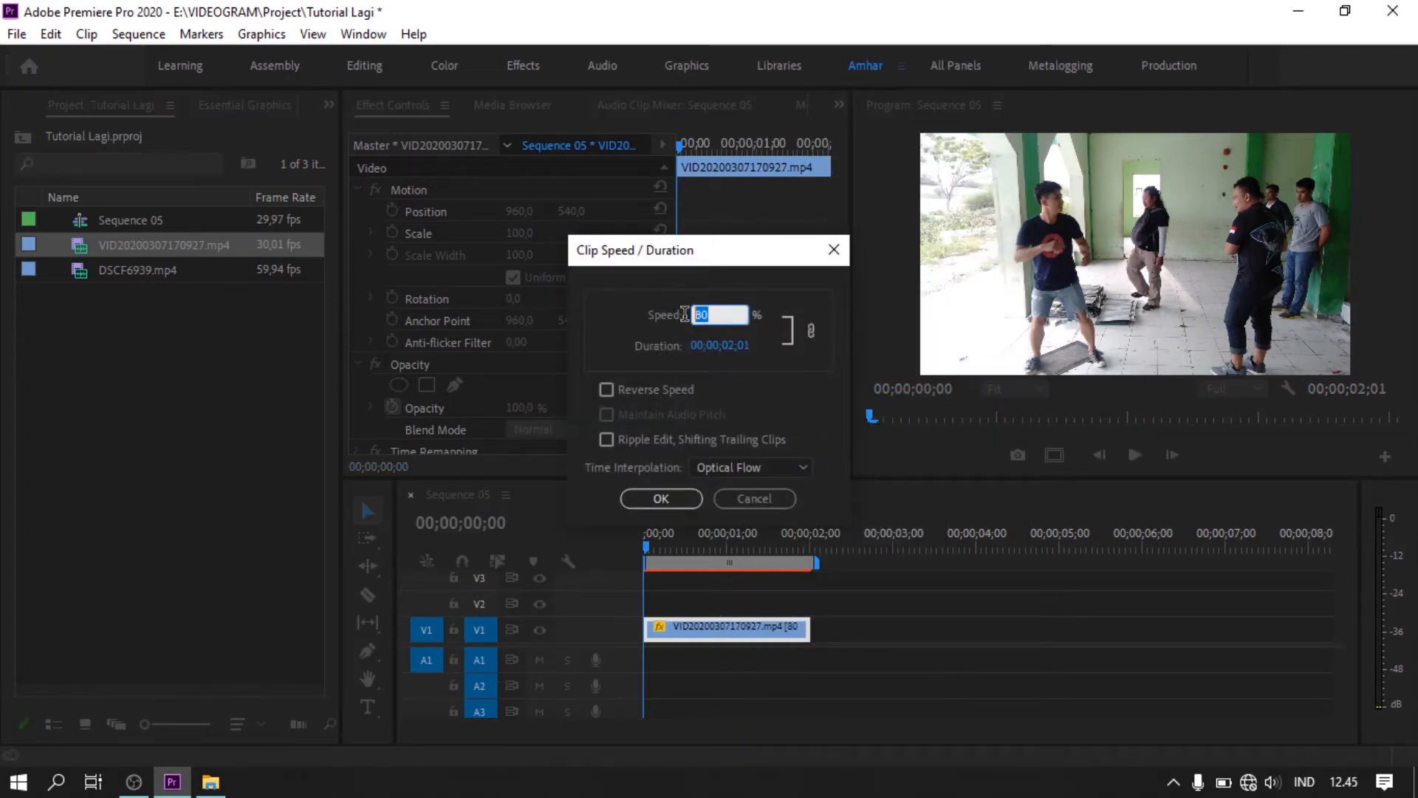
text(50)
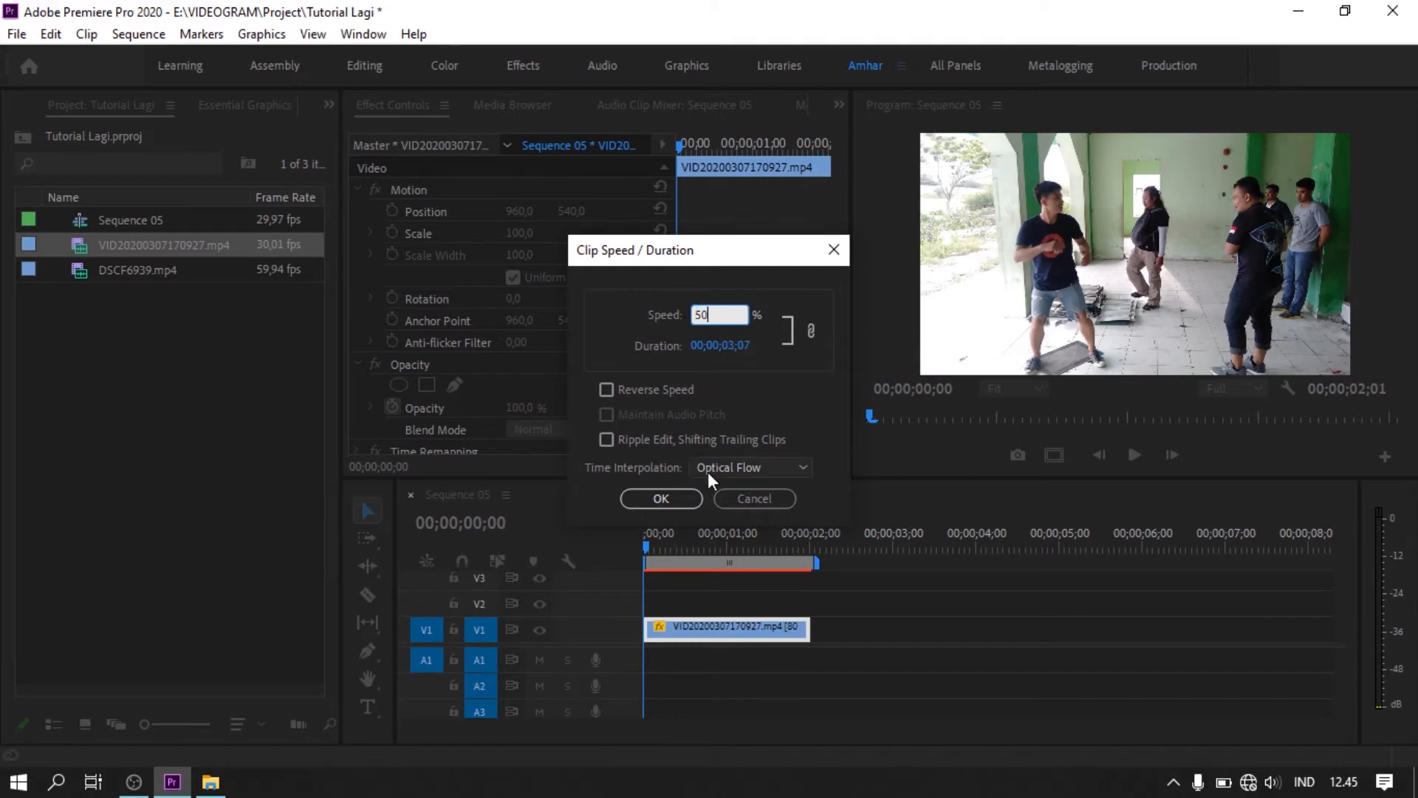
click(647, 498)
- Play the clip at 50% speed from the start of the sequence to check the slow motion
key(space)
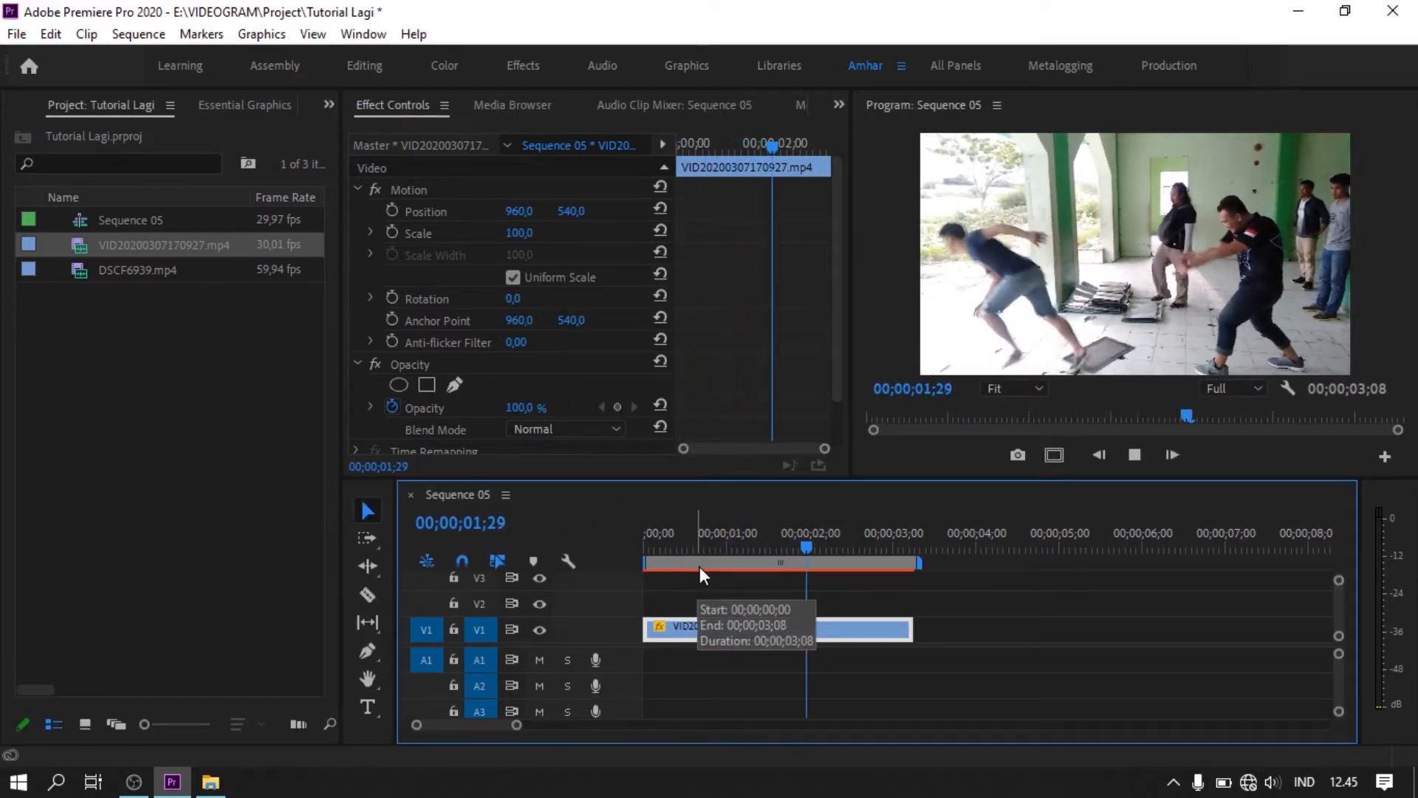
drag(735, 546, 636, 547)
key(space)
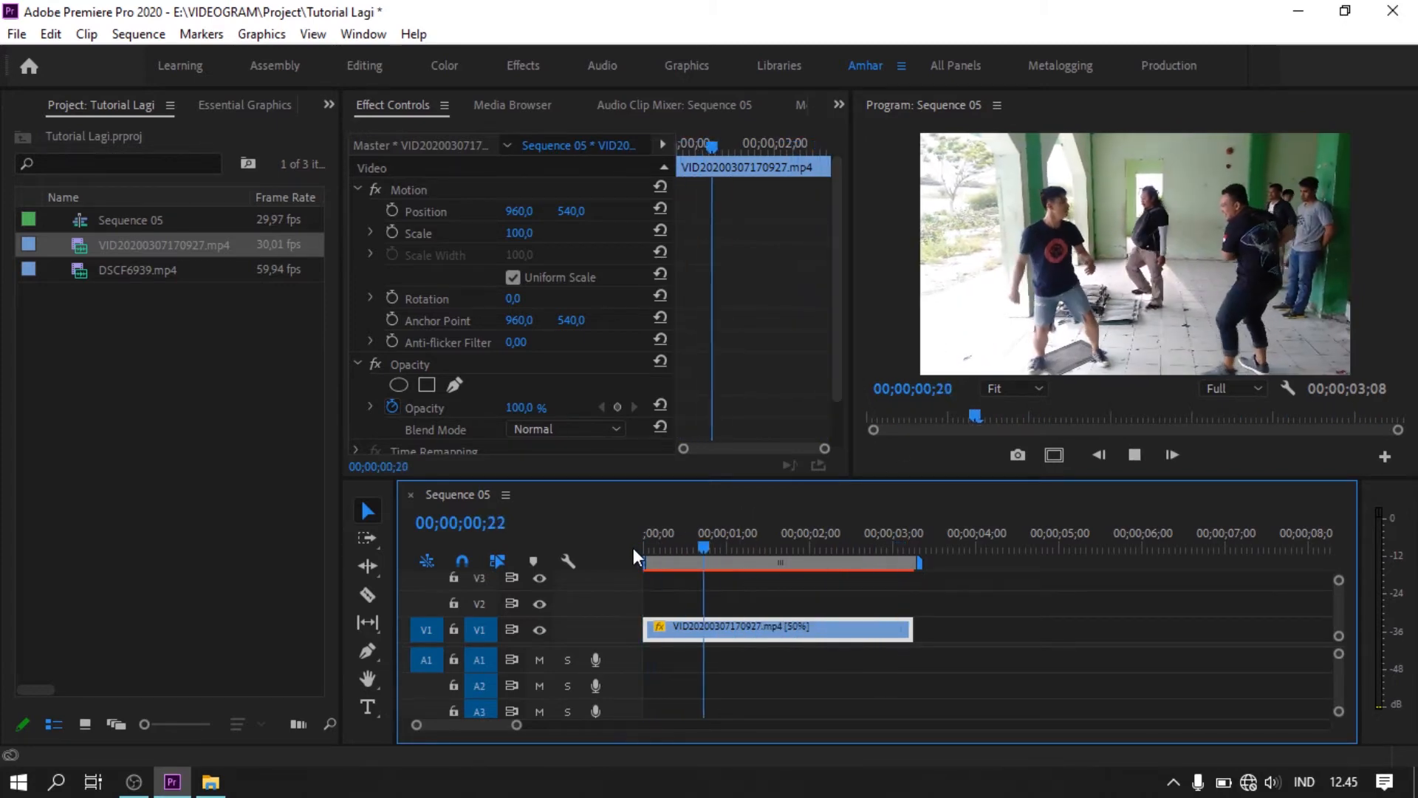
key(space)
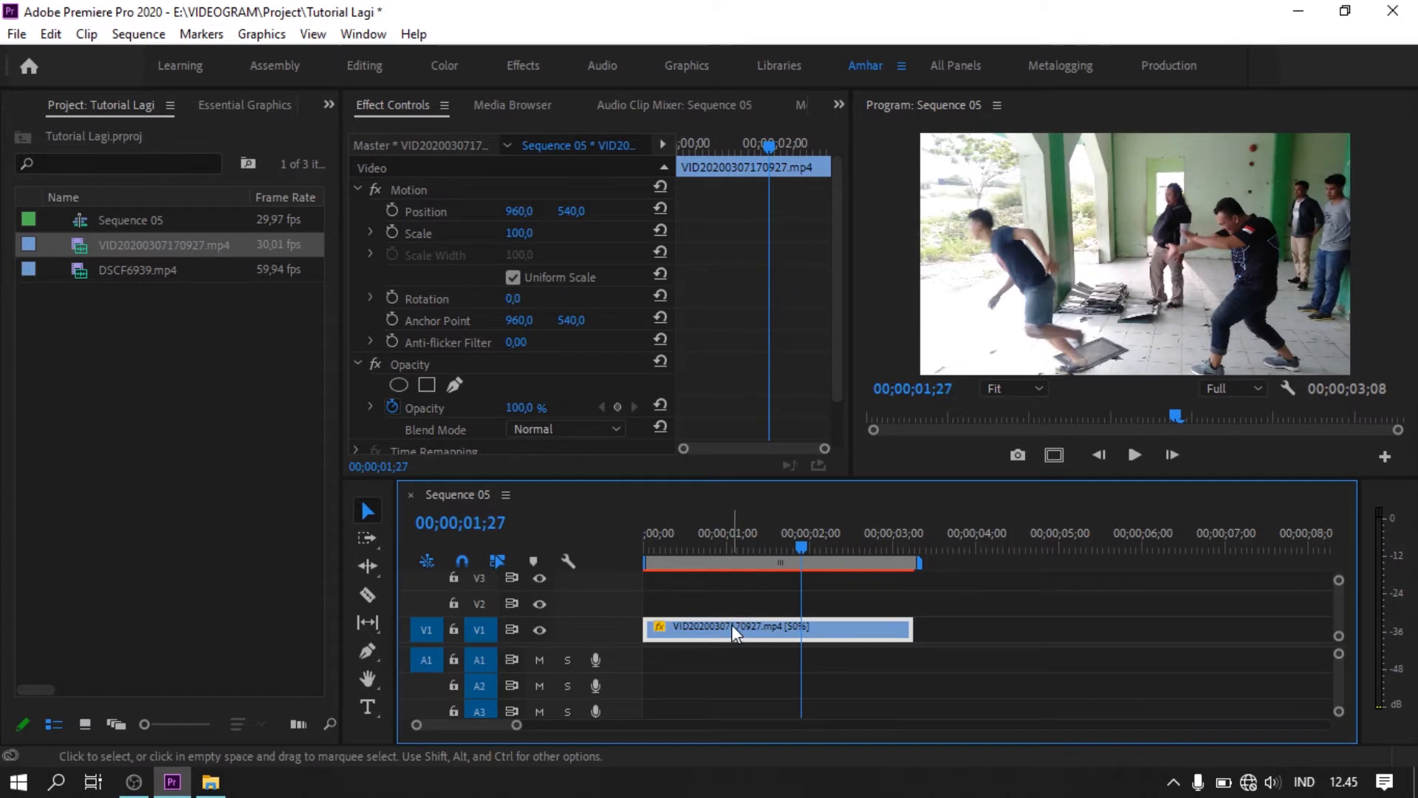
- Set the speed of the clip on V1 to 40%, keeping Optical Flow time interpolation
right_click(731, 623)
click(813, 610)
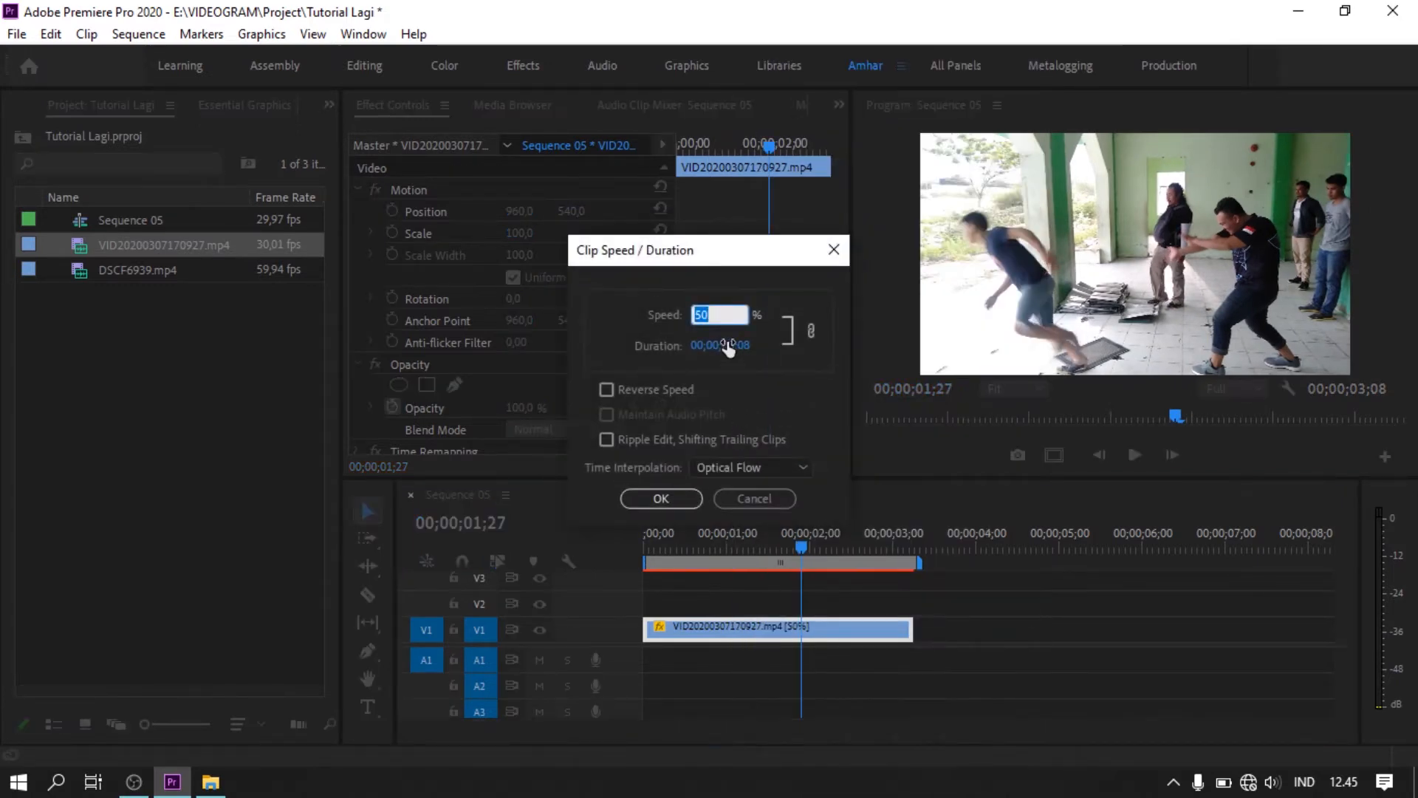
text(40)
click(686, 500)
- Play the clip at 40% speed from the start and return the playhead to the beginning
drag(702, 537, 637, 557)
key(space)
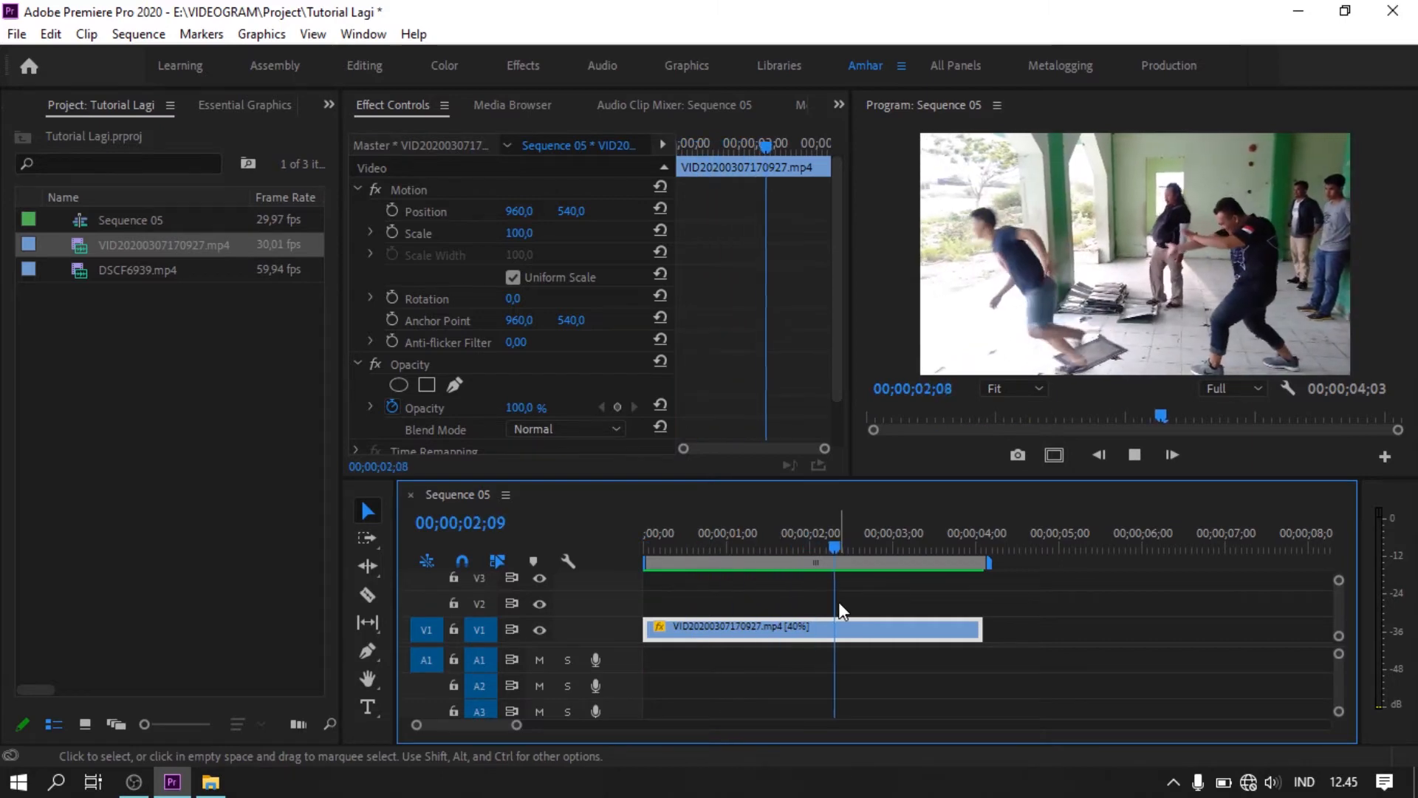
drag(686, 532, 631, 540)
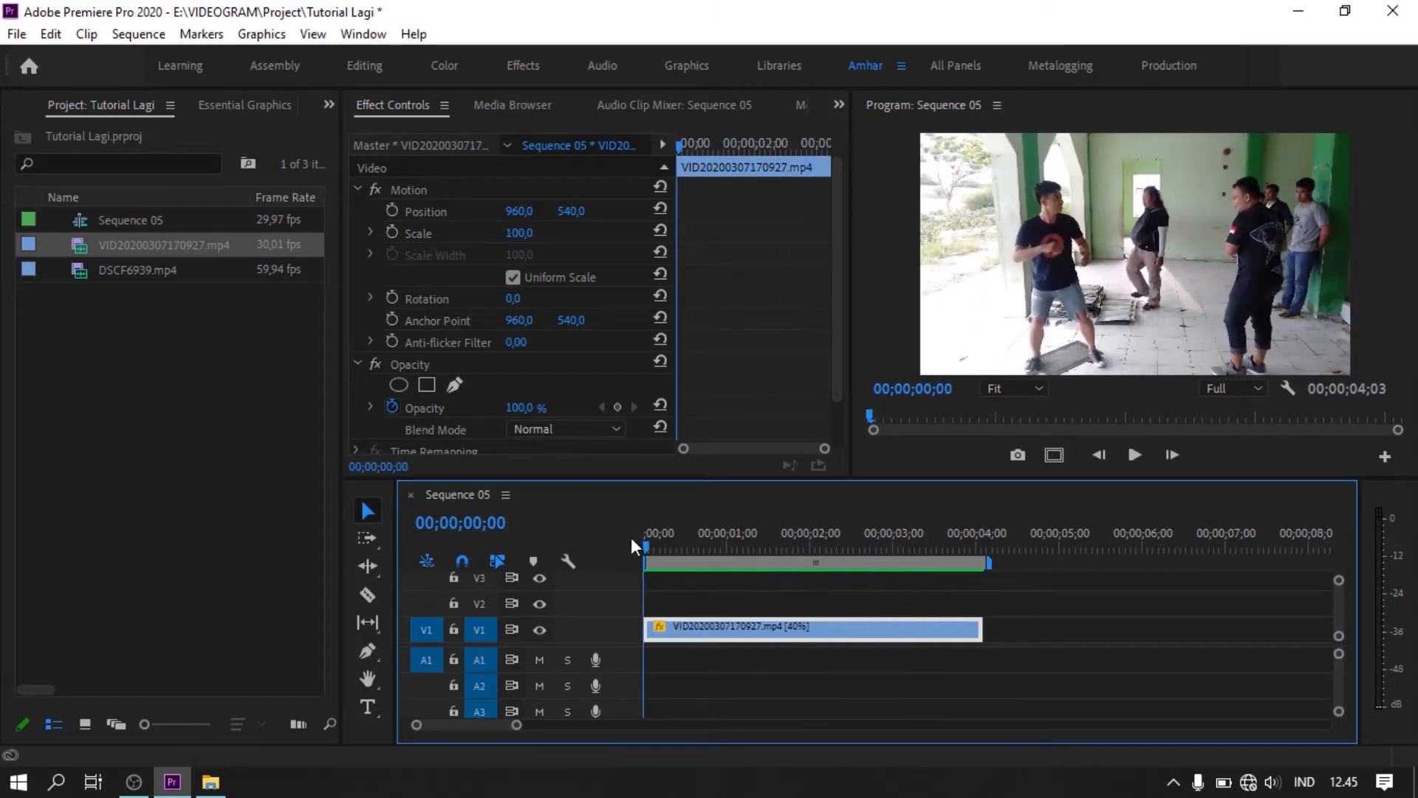
click(648, 545)
mouse_move(650, 543)
mouse_down()
mouse_move(858, 542)
mouse_move(638, 542)
mouse_up()
- Change the time interpolation of the V1 clip to Frame Sampling, keeping its speed at 40%
right_click(809, 624)
click(827, 616)
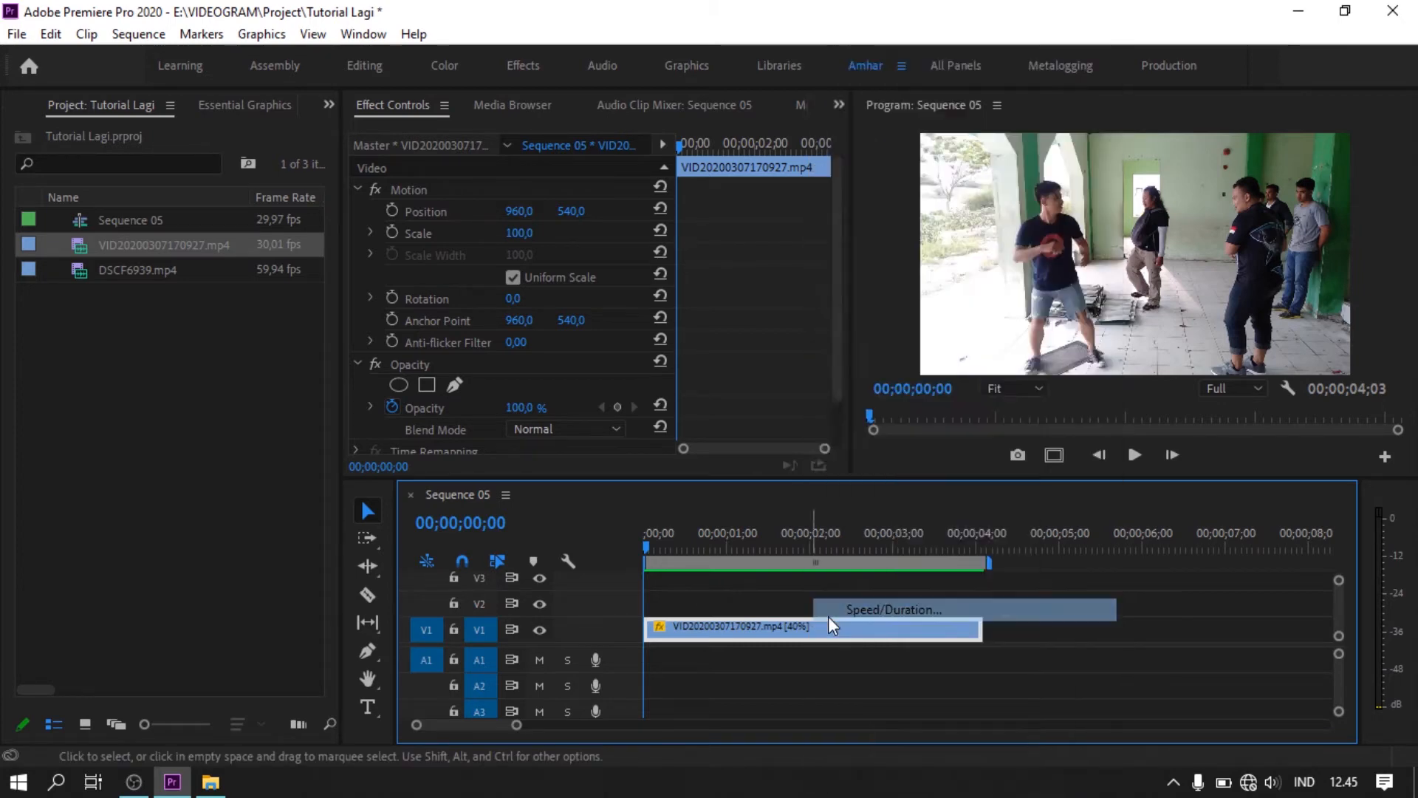
click(771, 467)
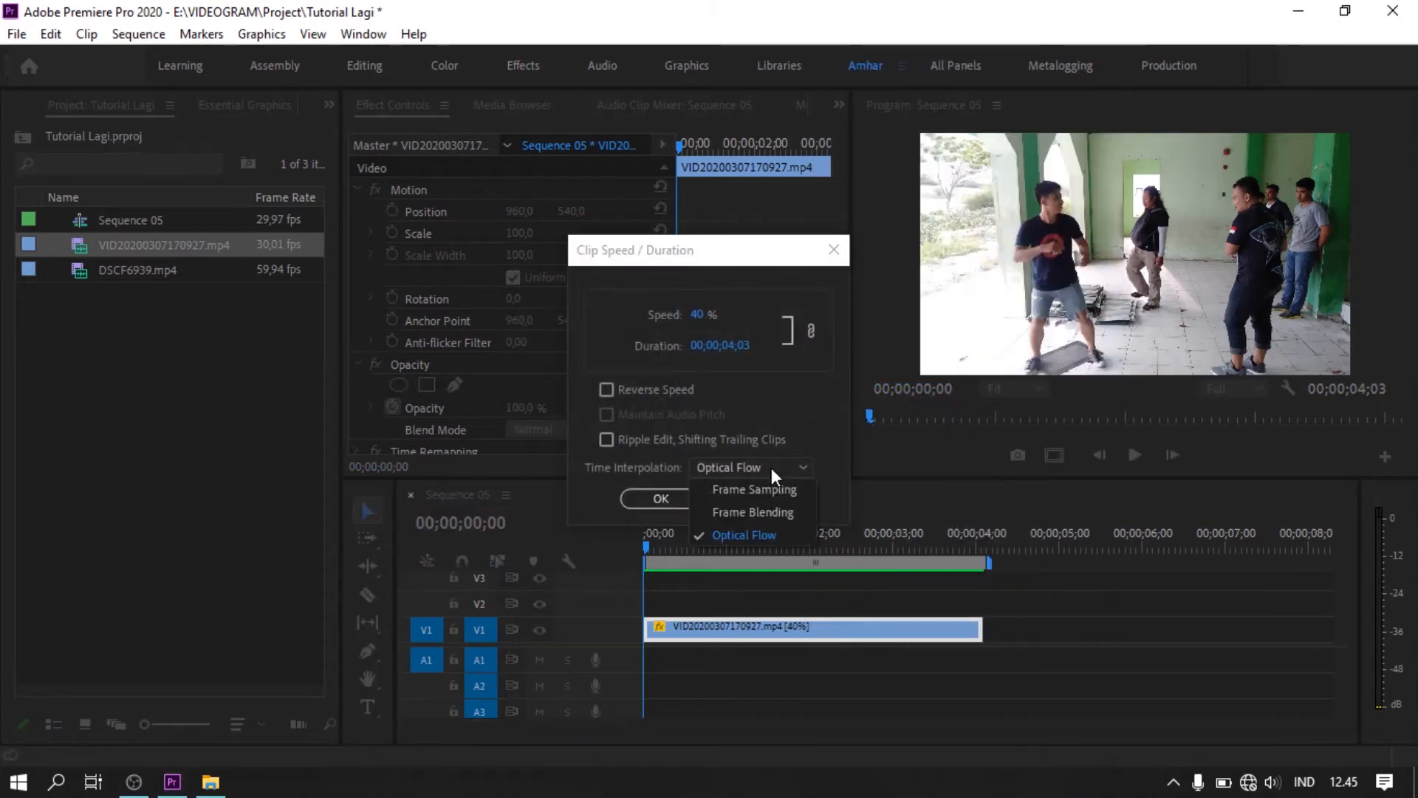
click(771, 539)
click(734, 467)
click(756, 489)
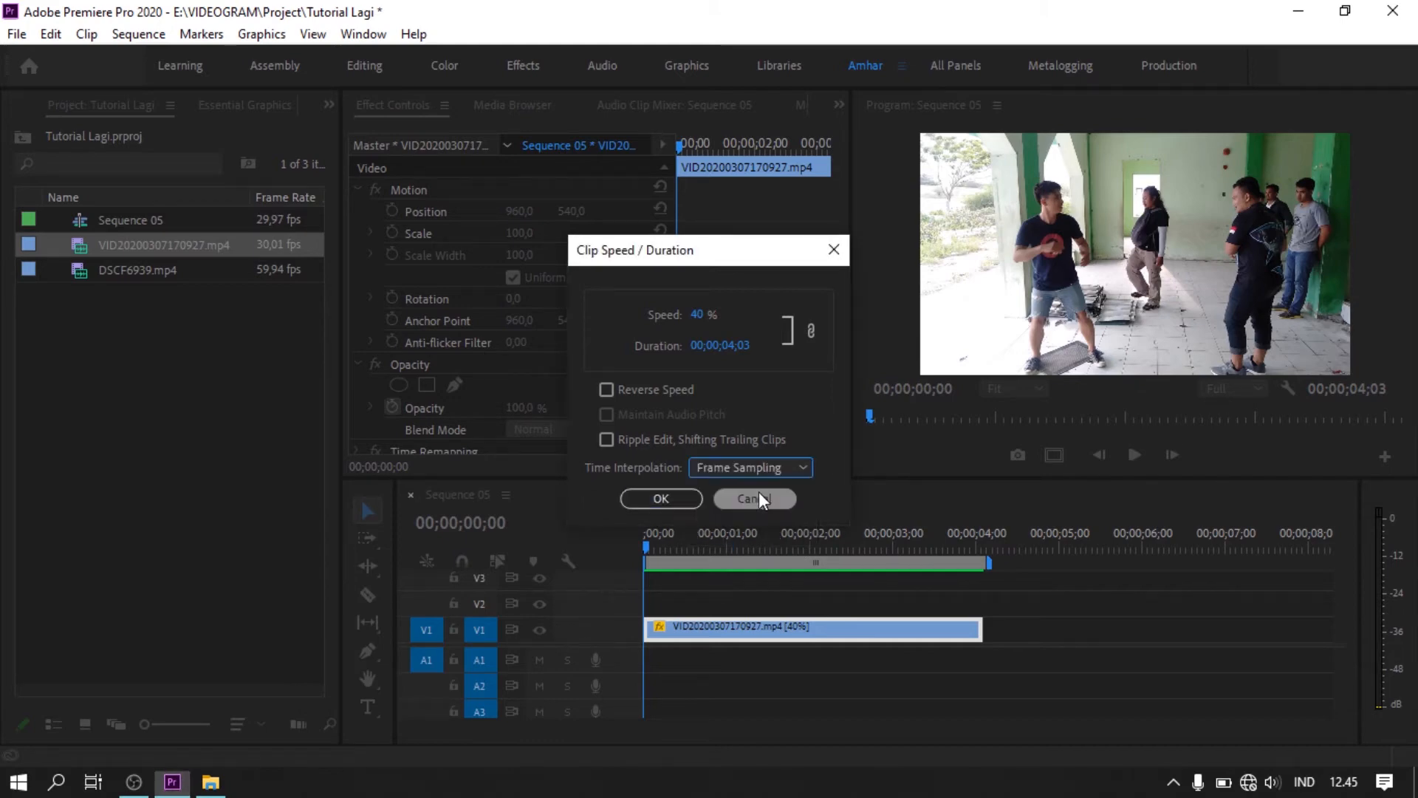
click(678, 499)
- Play the Frame Sampling version of the clip, including in full screen, to check how smooth the motion is
key(space)
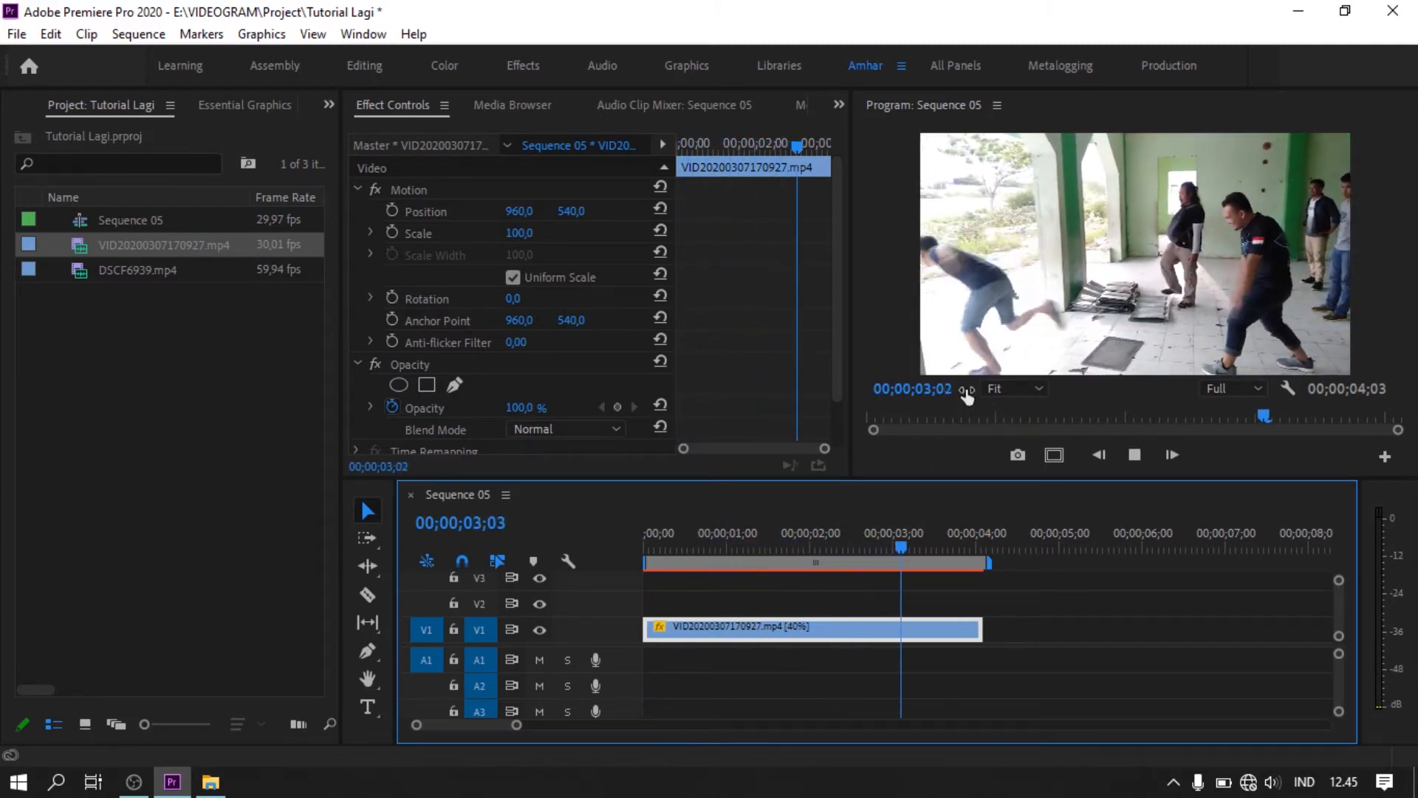
key(space)
click(876, 312)
key(ctrl+grave)
key(space)
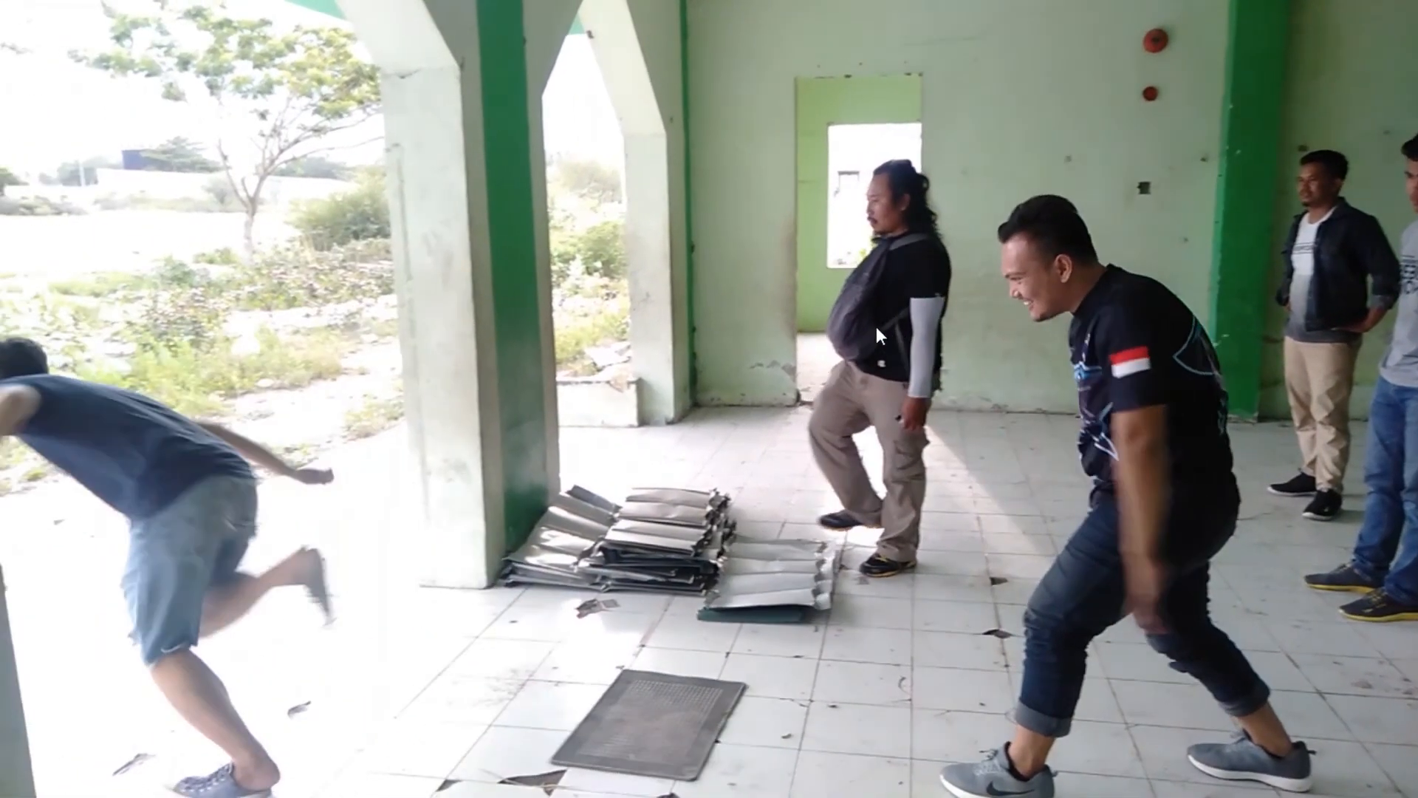
key(ctrl+grave)
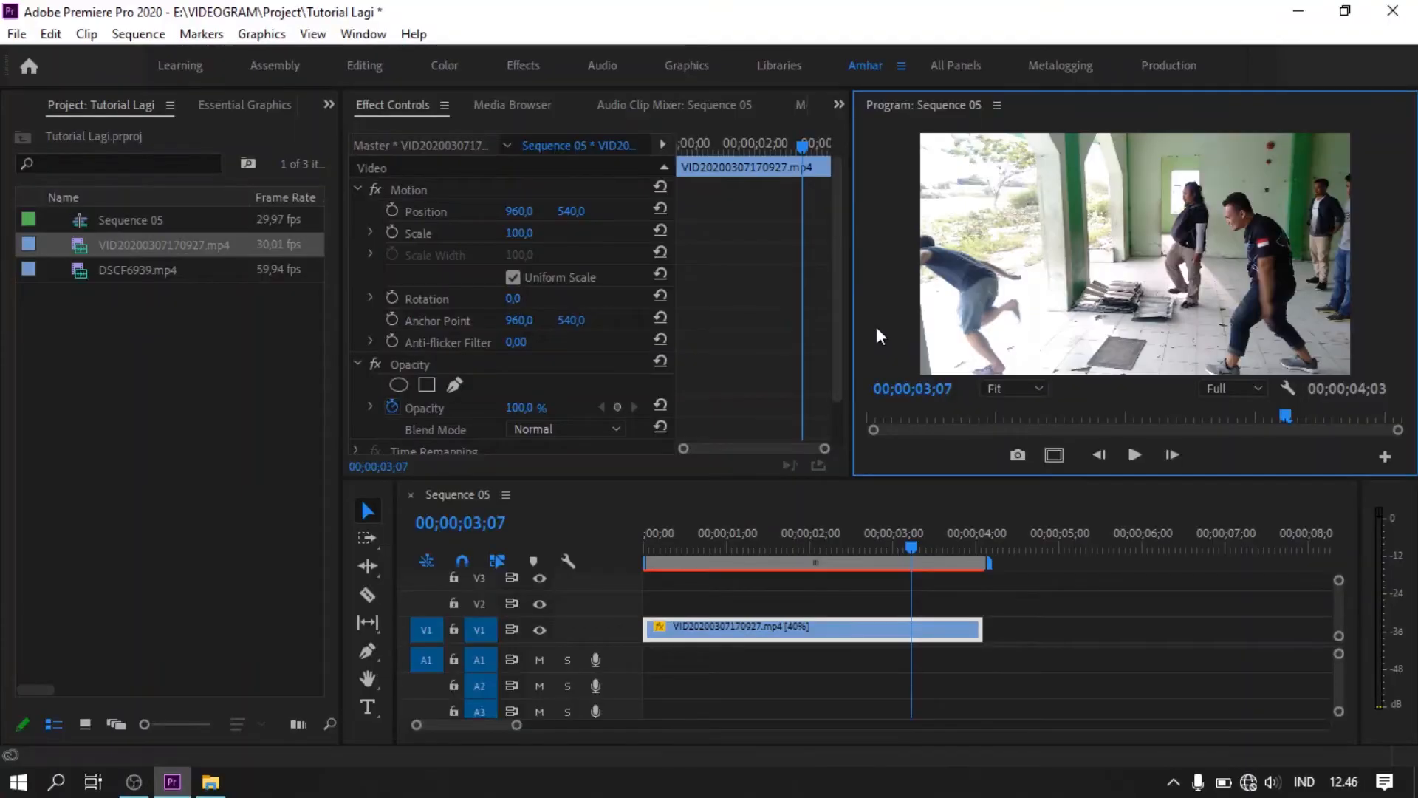
- Set the time interpolation of the 40% speed clip on V1 to Optical Flow
click(823, 629)
right_click(823, 629)
click(845, 617)
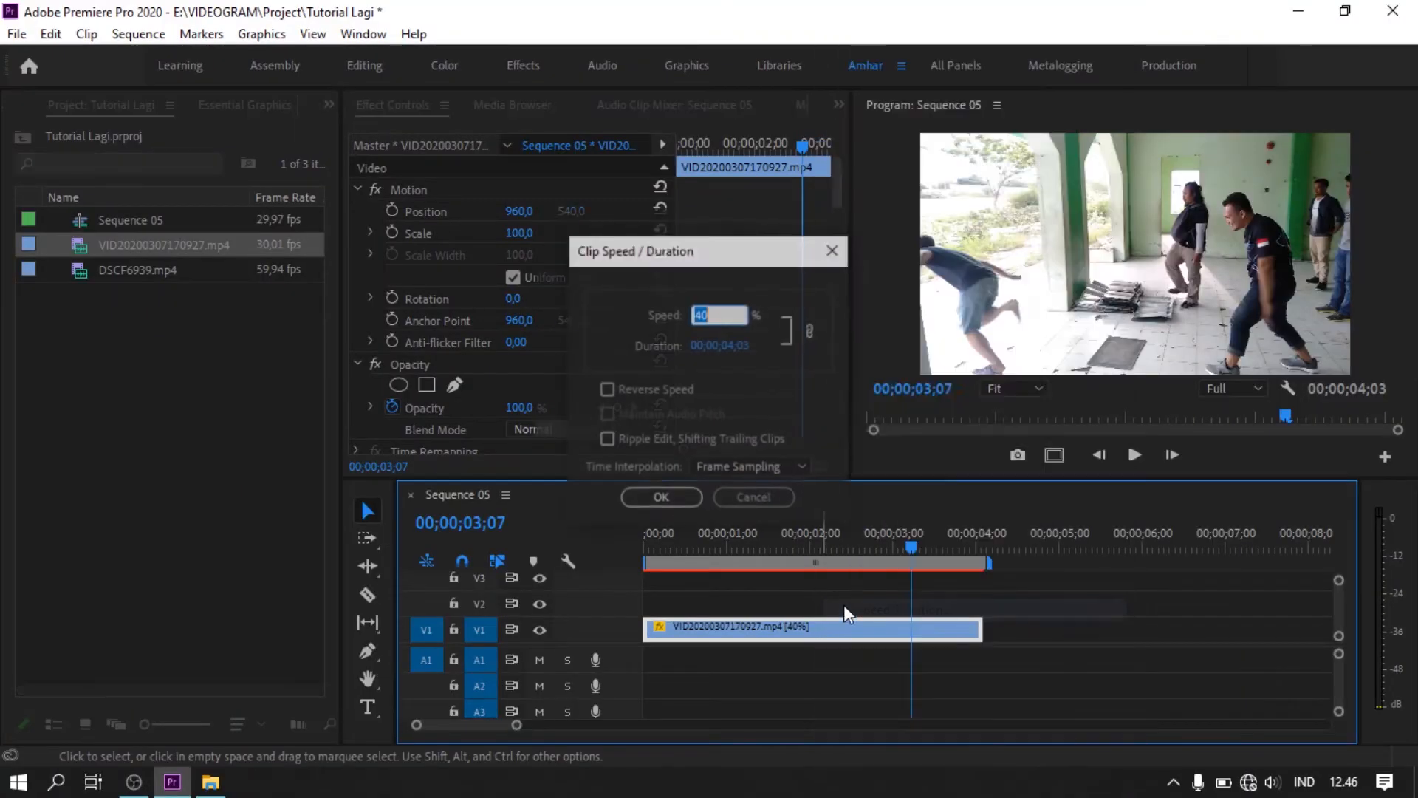
click(768, 467)
click(774, 533)
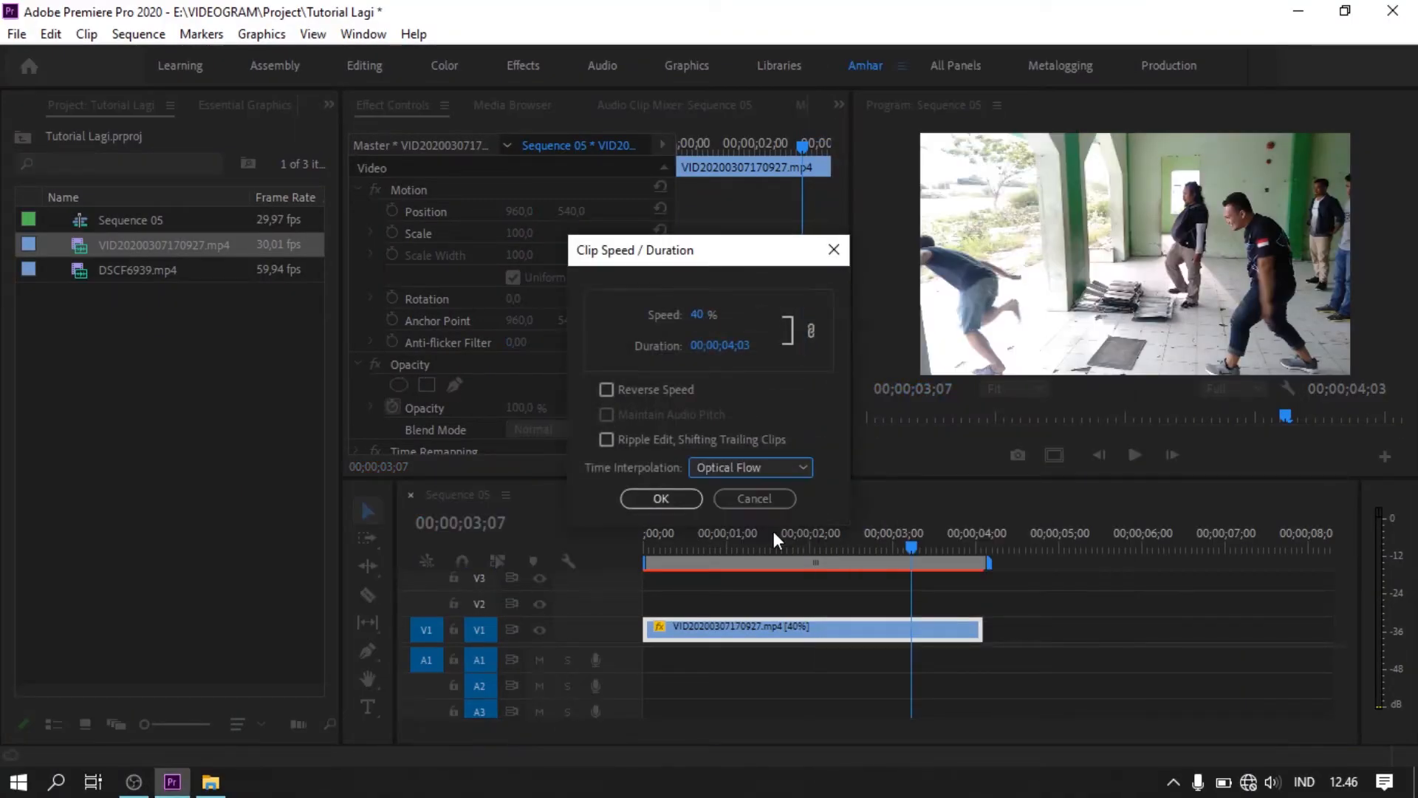
click(663, 499)
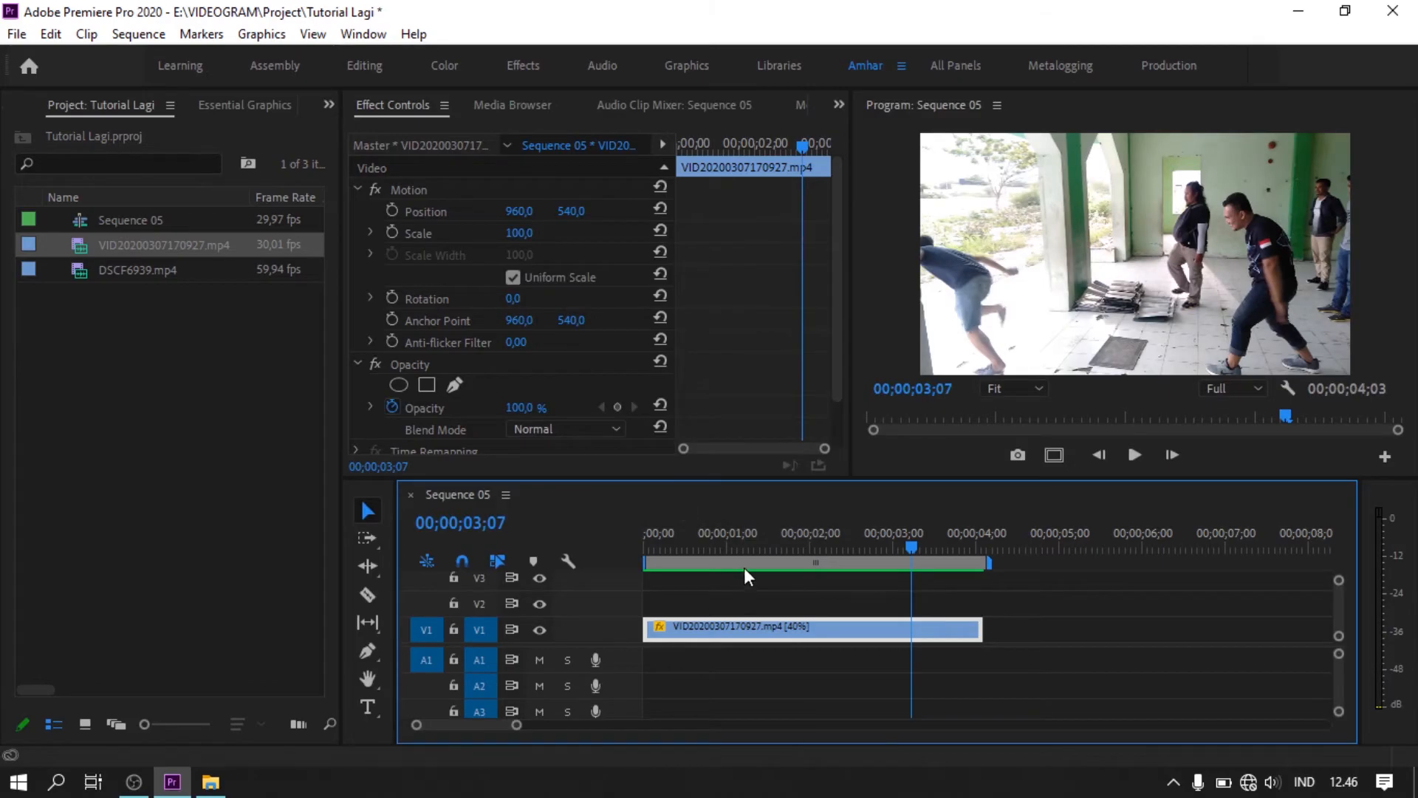
- Play the Optical Flow version of the clip in full screen to examine its slow motion
key(space)
key(ctrl+grave)
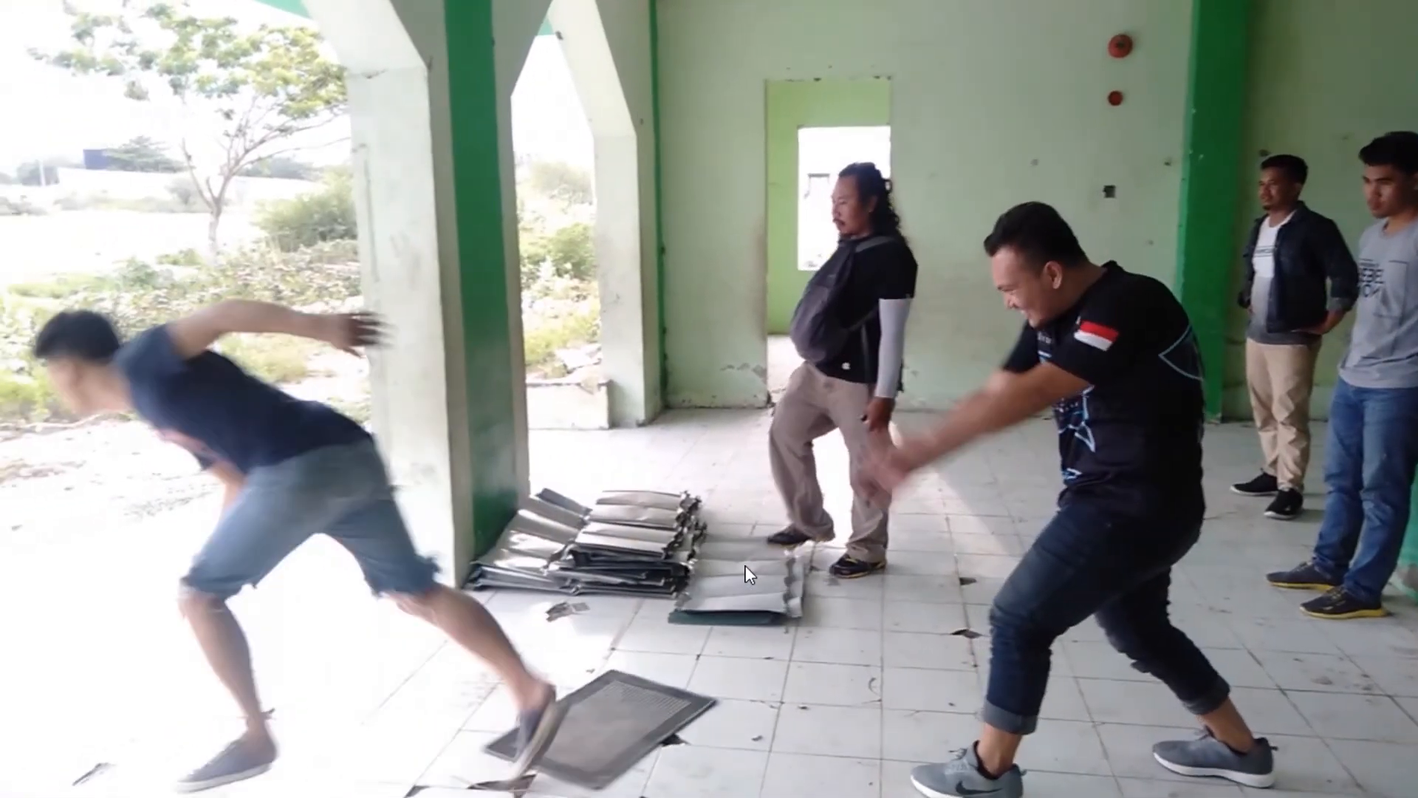
key(Escape)
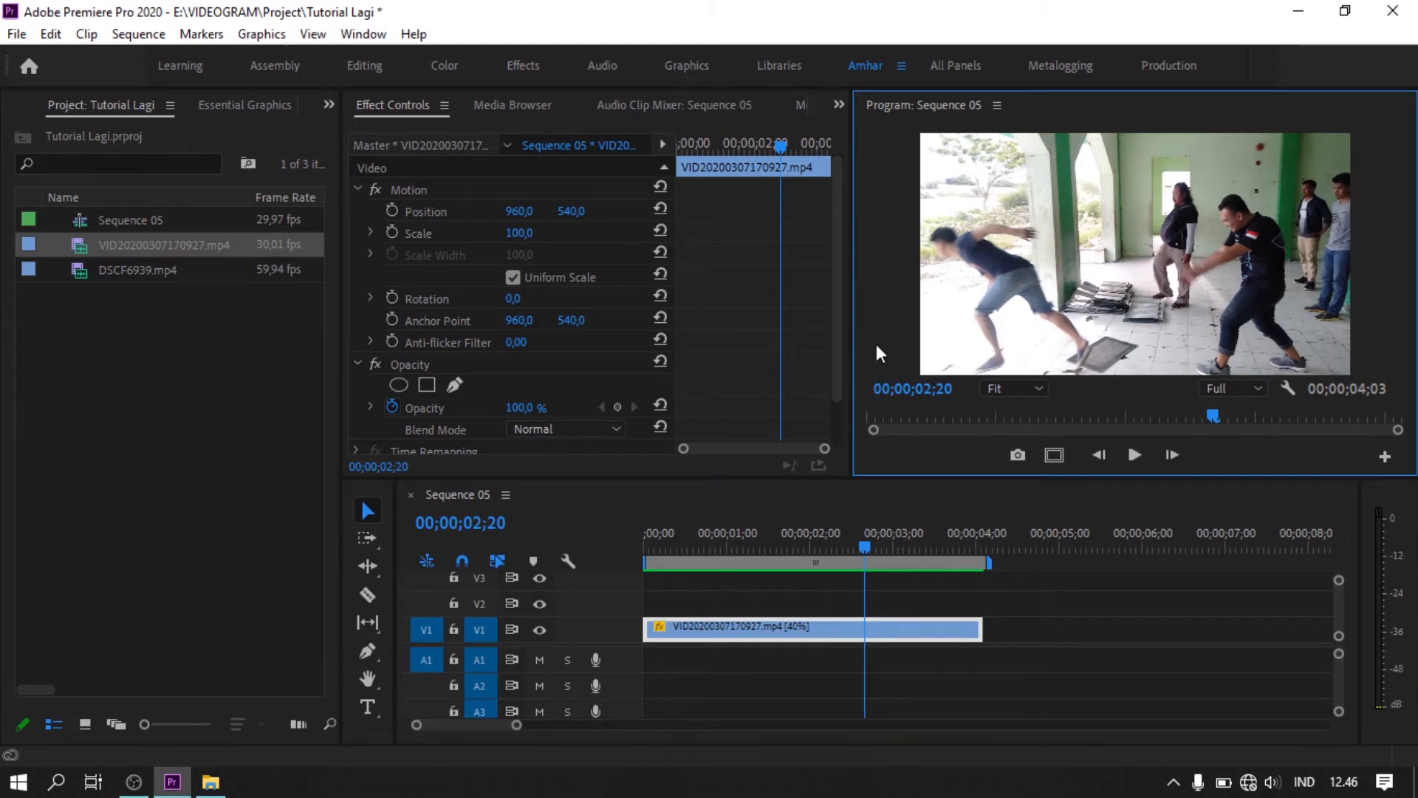
key(ctrl+grave)
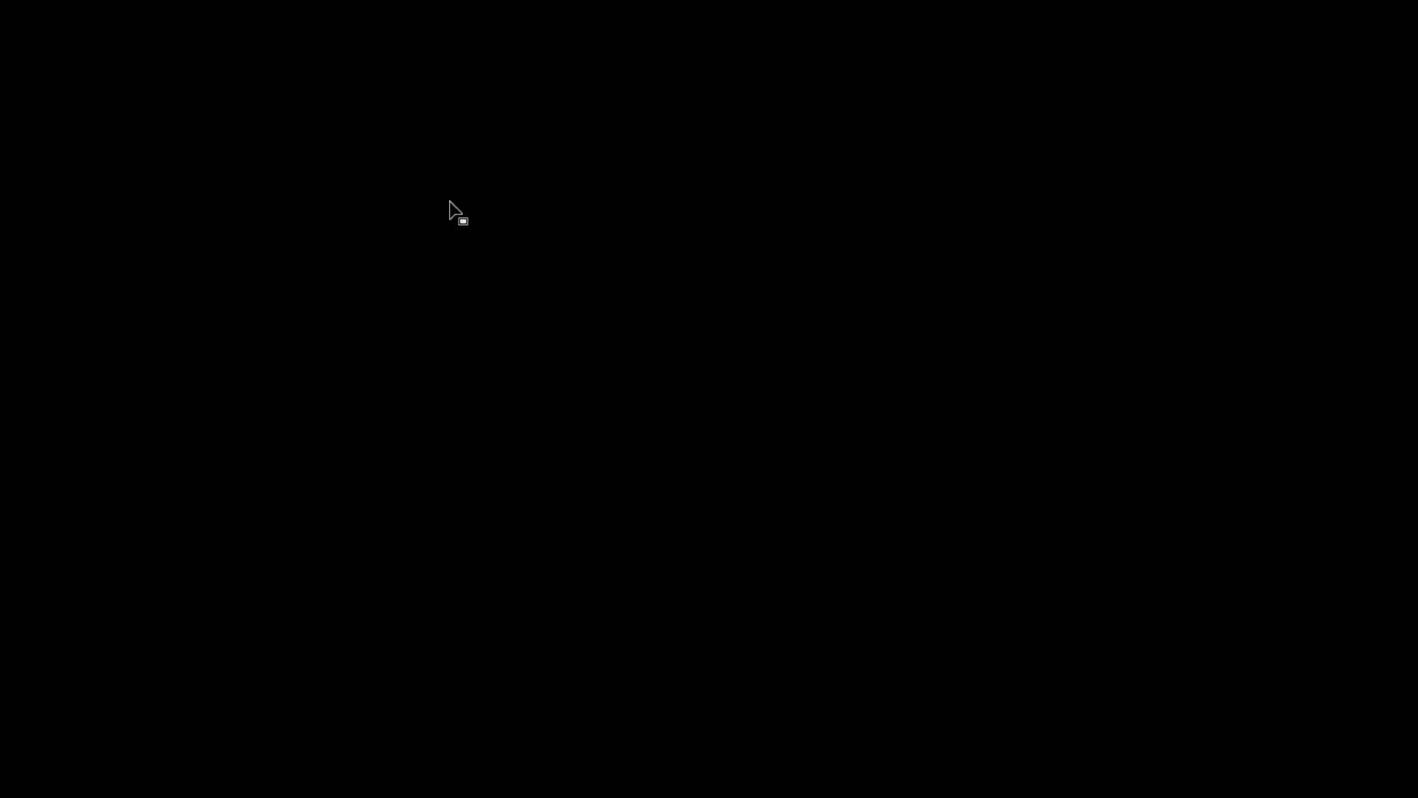
key(Escape)
drag(806, 534, 785, 557)
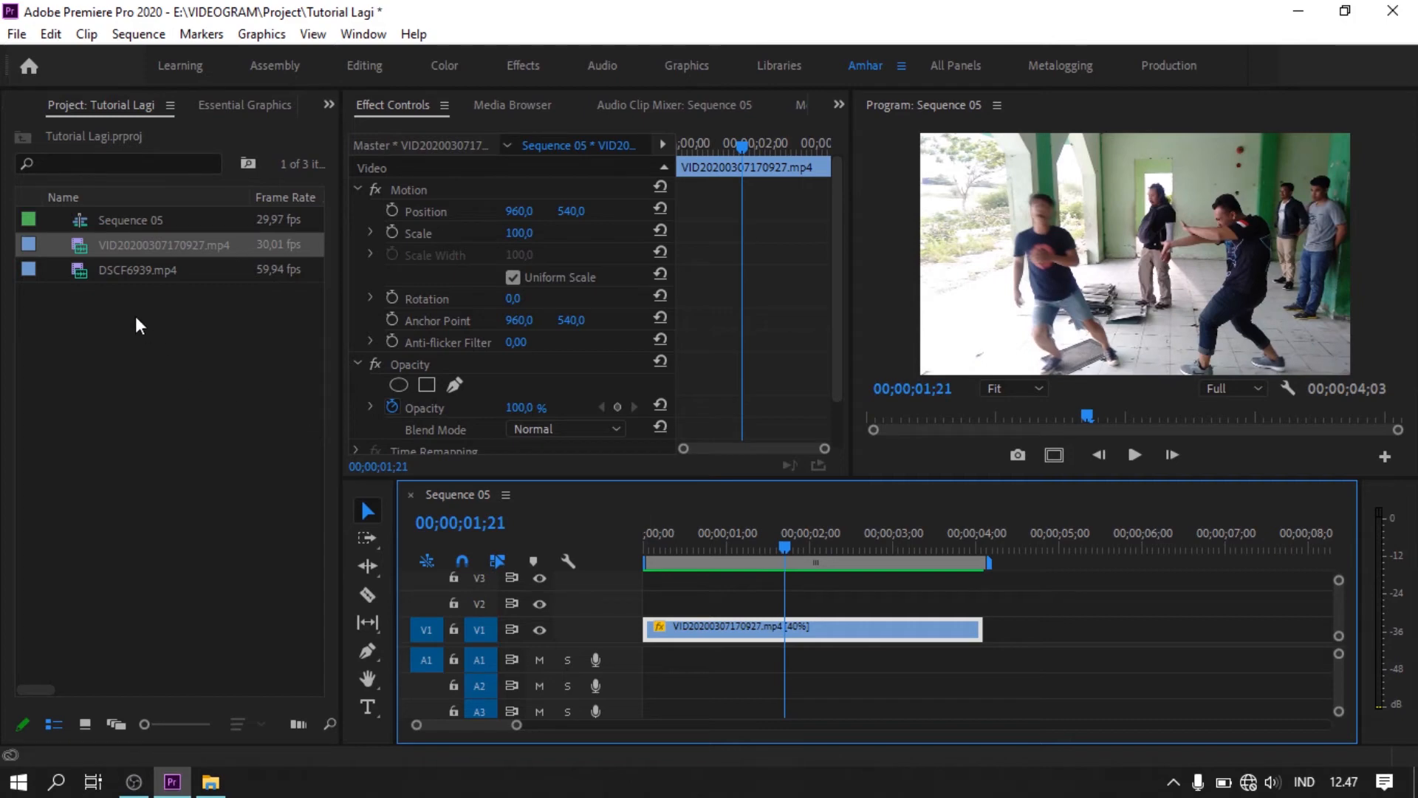
- Add DSCF6939.mp4 to V1 directly after the first clip and scale it to the frame size
click(75, 273)
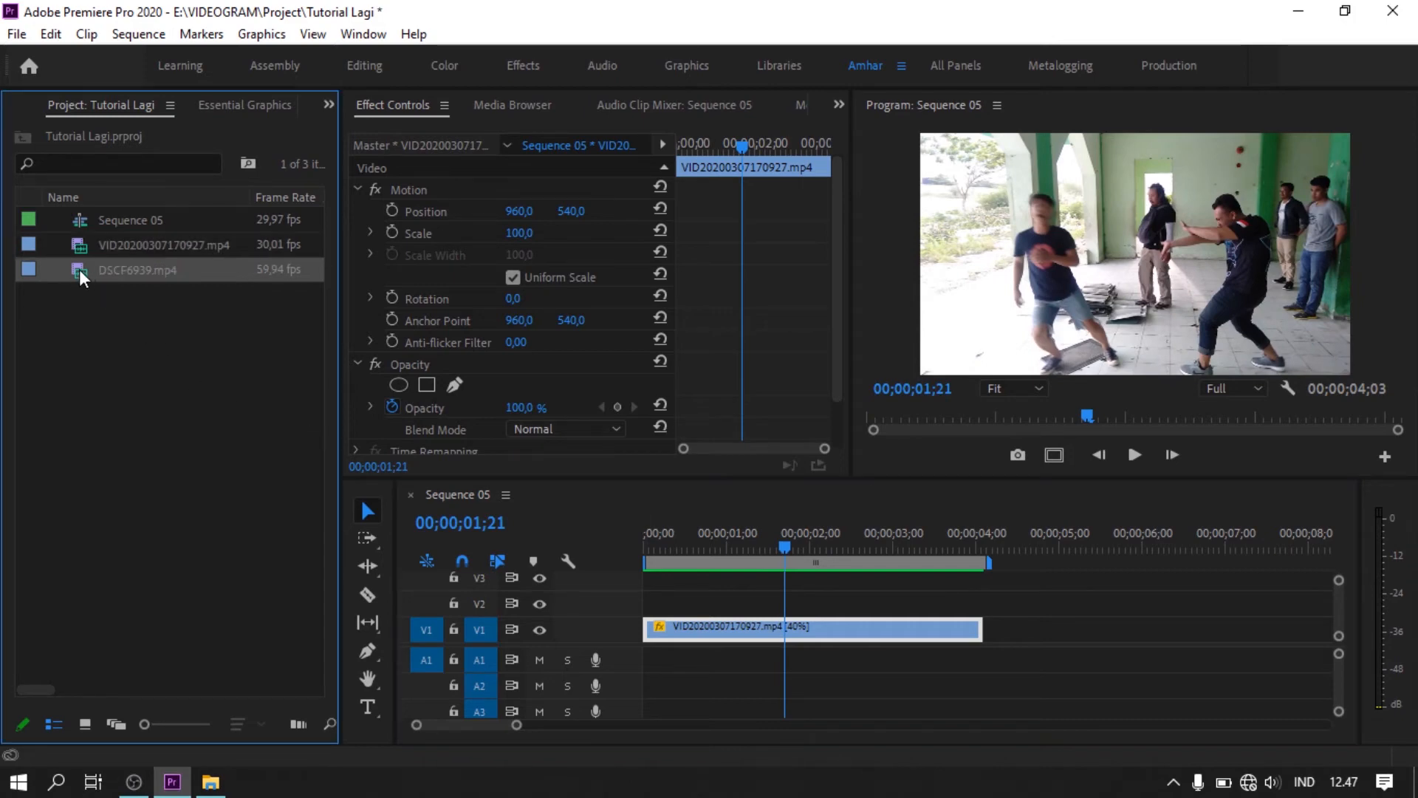
double_click(78, 269)
drag(563, 388, 1002, 635)
click(955, 545)
right_click(1002, 634)
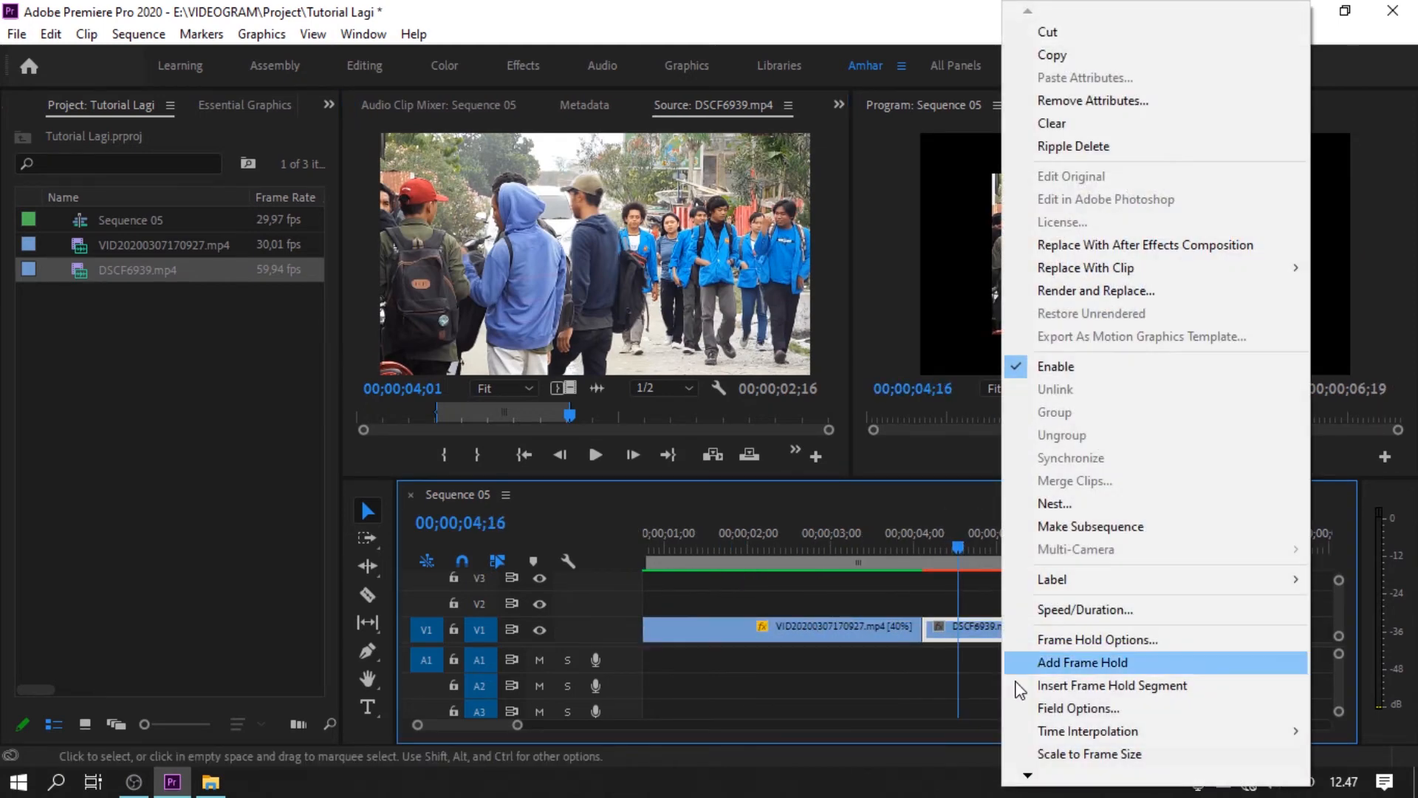
click(1043, 747)
- Play DSCF6939.mp4 twice from its start in the sequence to check it at normal speed
drag(956, 542, 919, 542)
key(space)
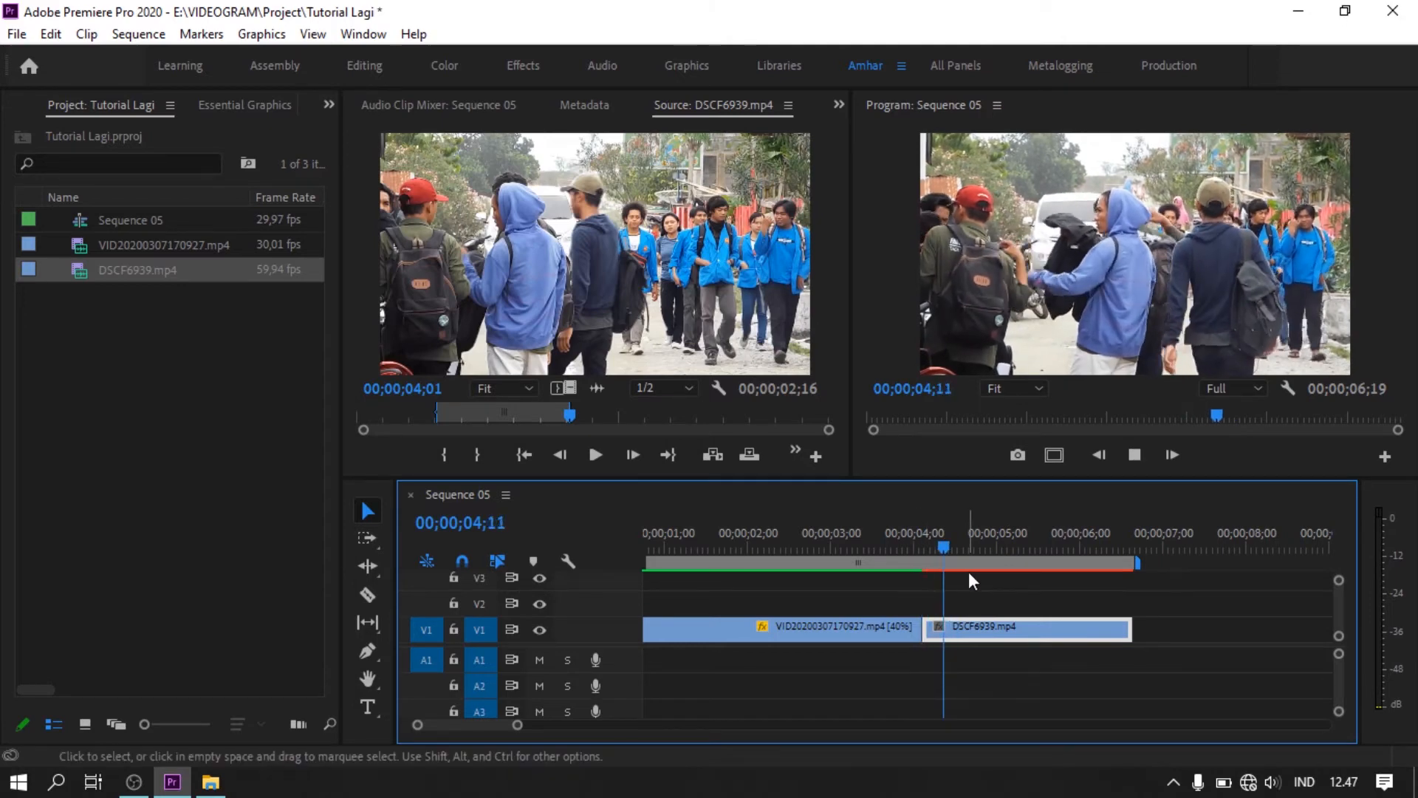
key(space)
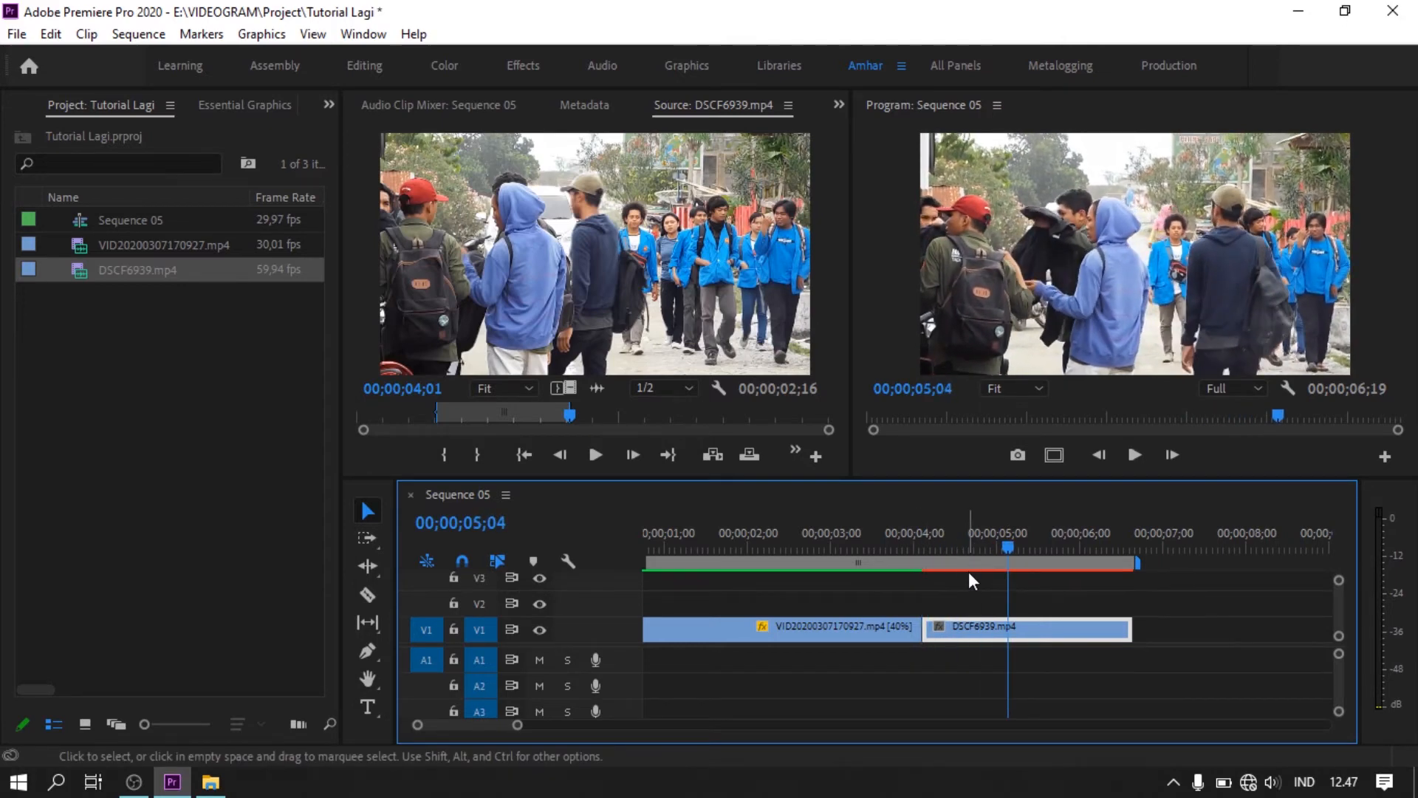
drag(957, 552, 923, 549)
key(space)
key(space)
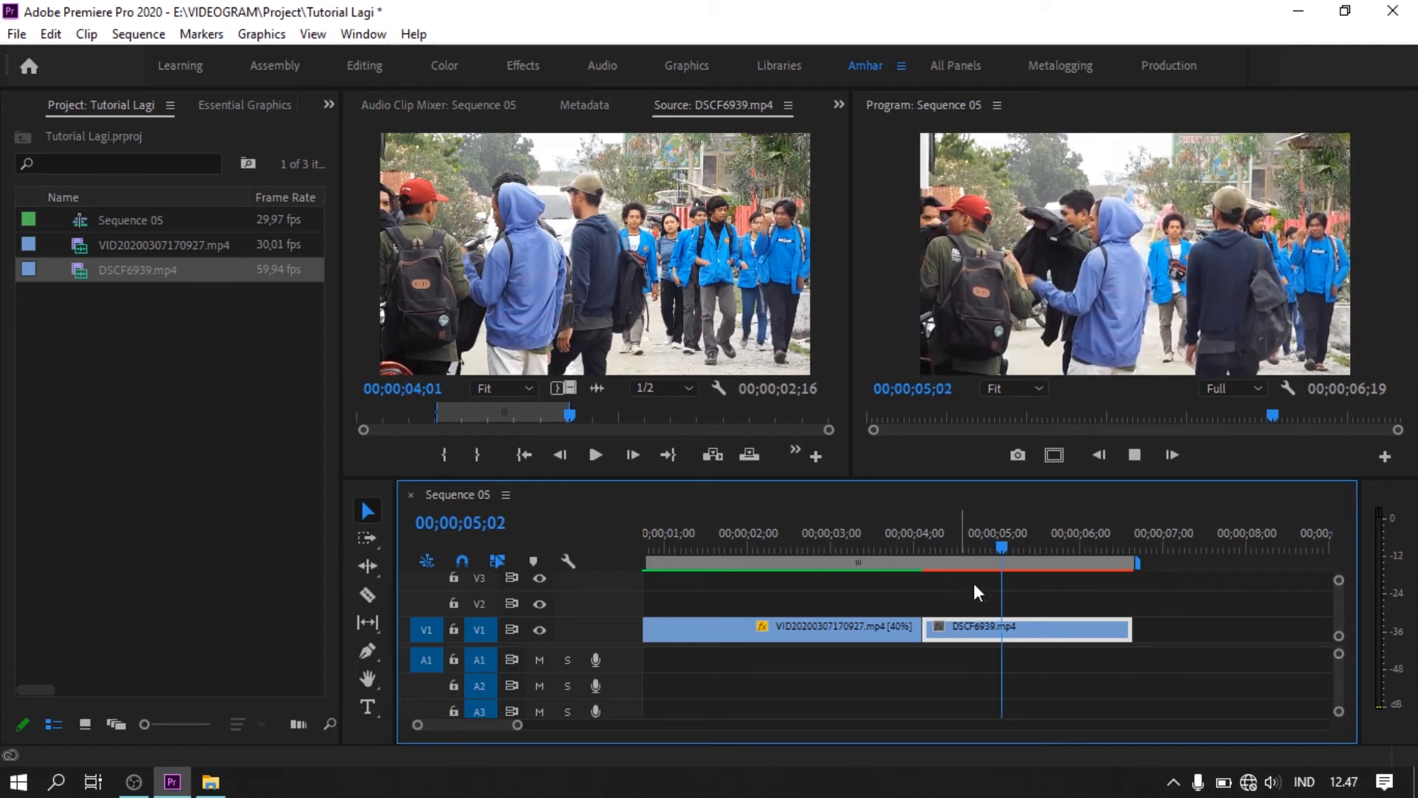
- Set the speed of DSCF6939.mp4 on V1 to 40% with Optical Flow time interpolation
right_click(1008, 626)
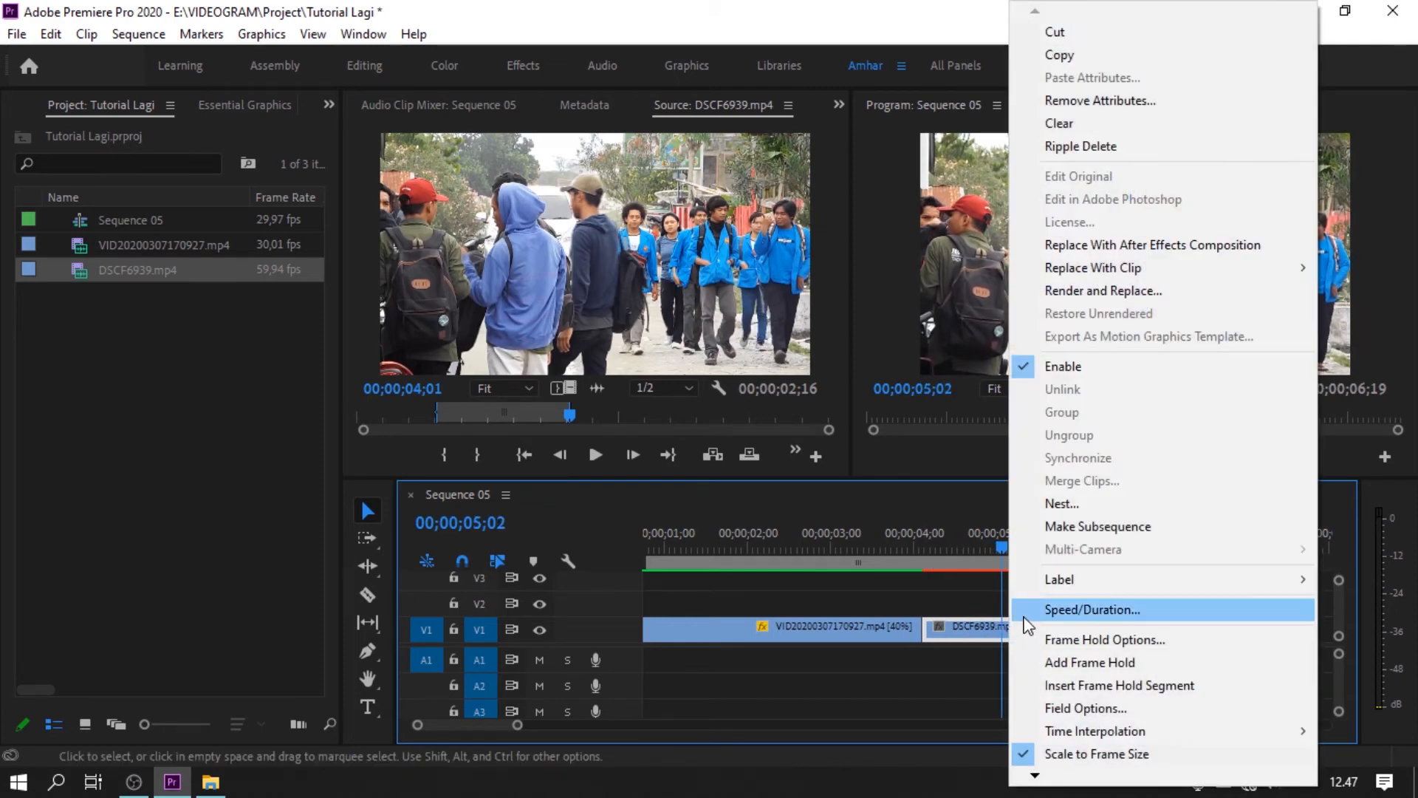
click(1026, 613)
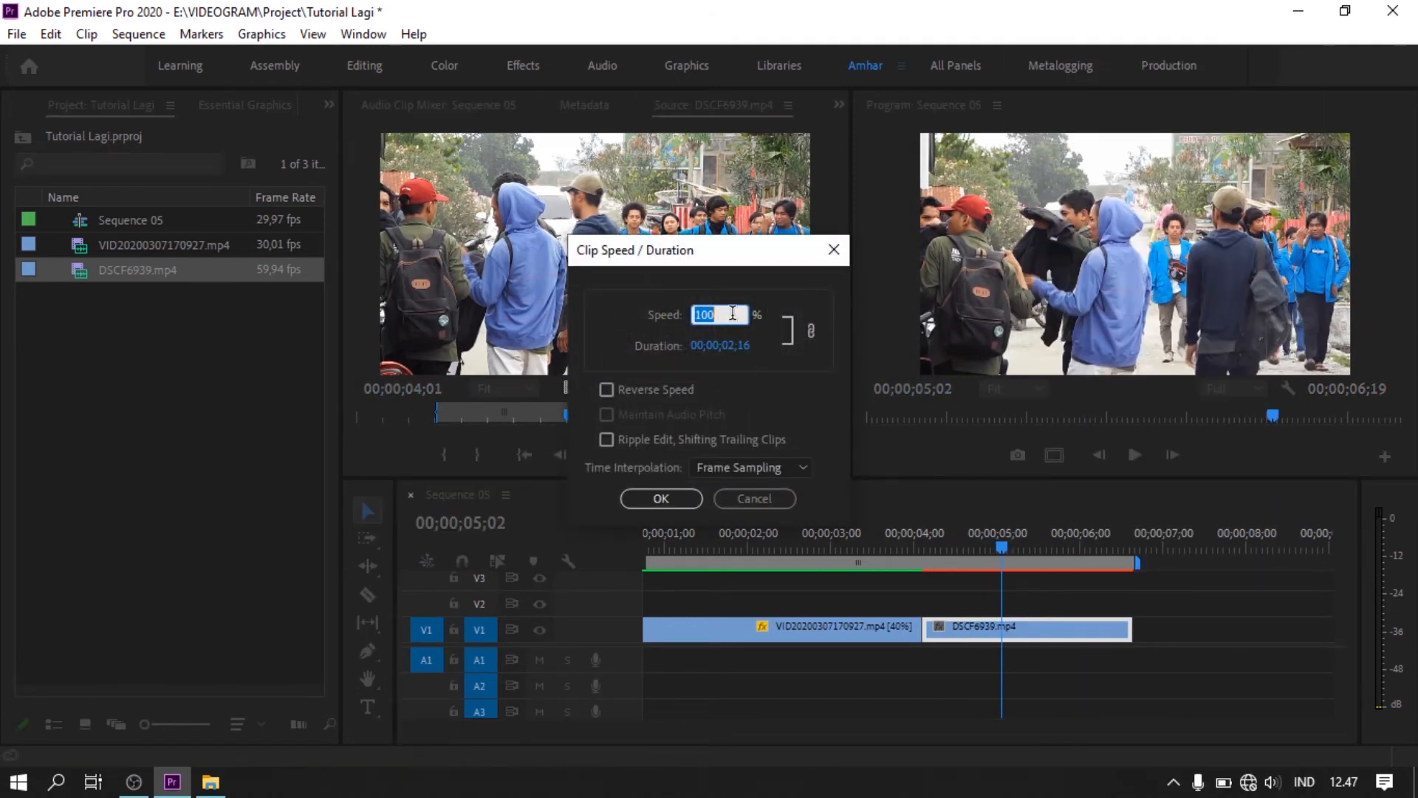
drag(725, 257, 743, 252)
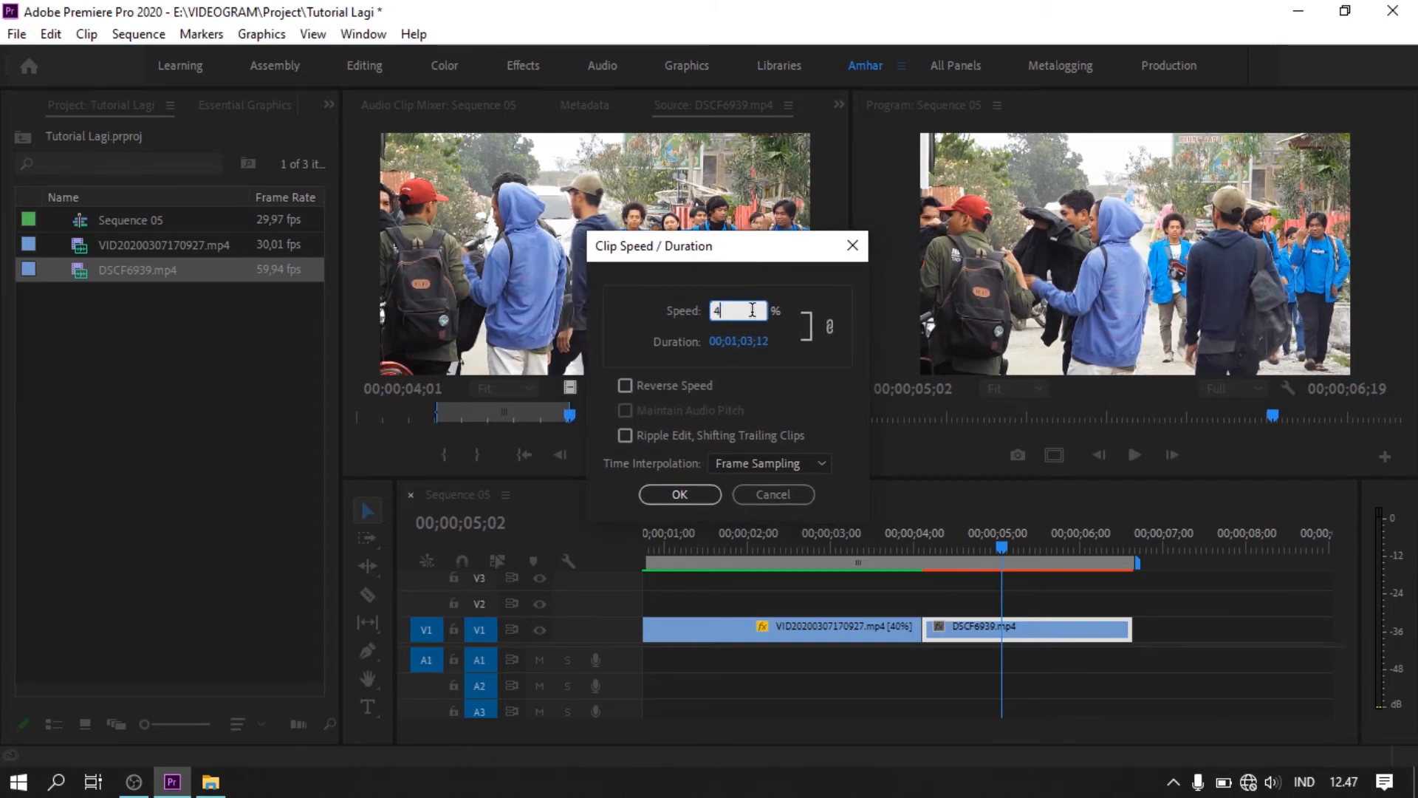
click(789, 464)
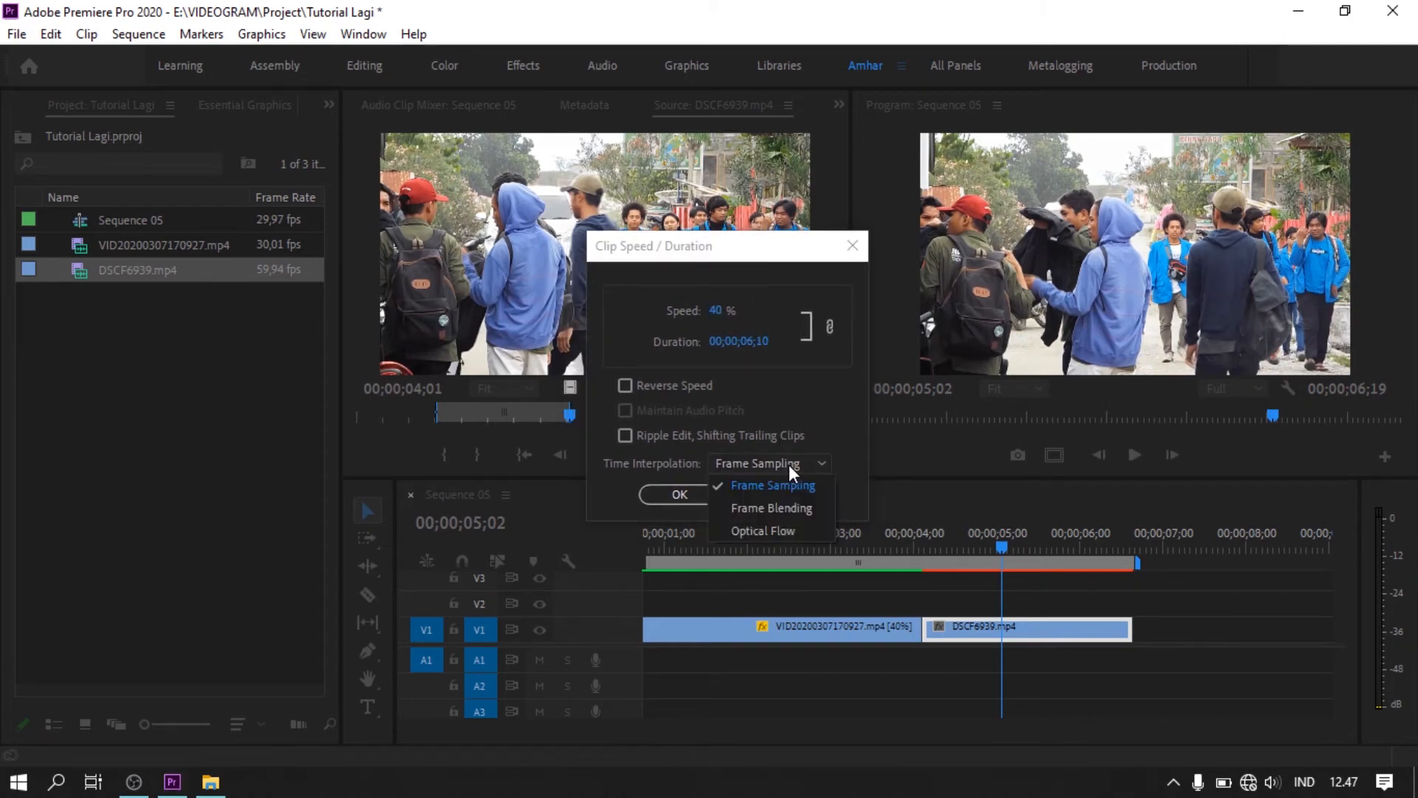
click(787, 526)
click(698, 498)
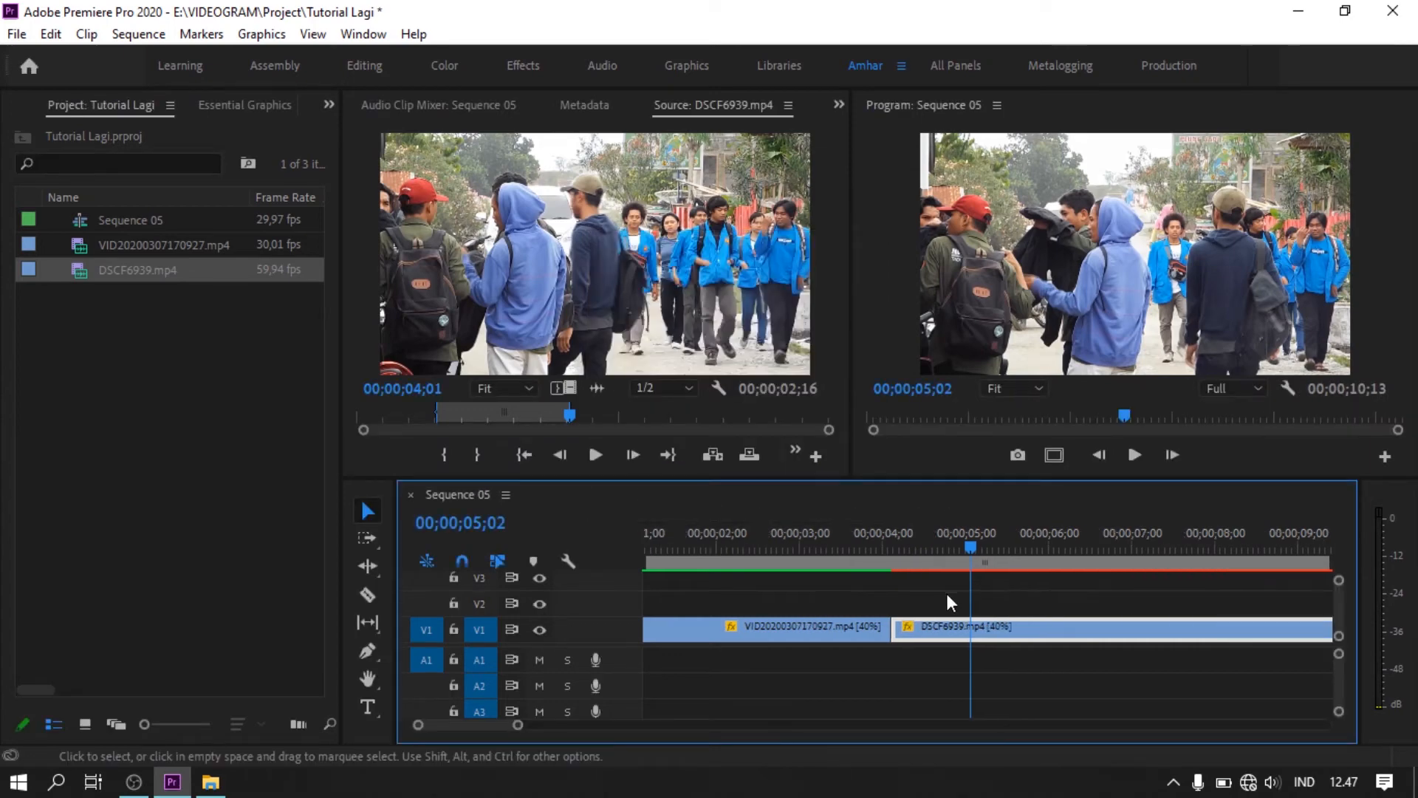
- Play the slowed DSCF6939.mp4 clip from its start and render the sequence previews
click(887, 548)
scroll(951, 579, down, 4)
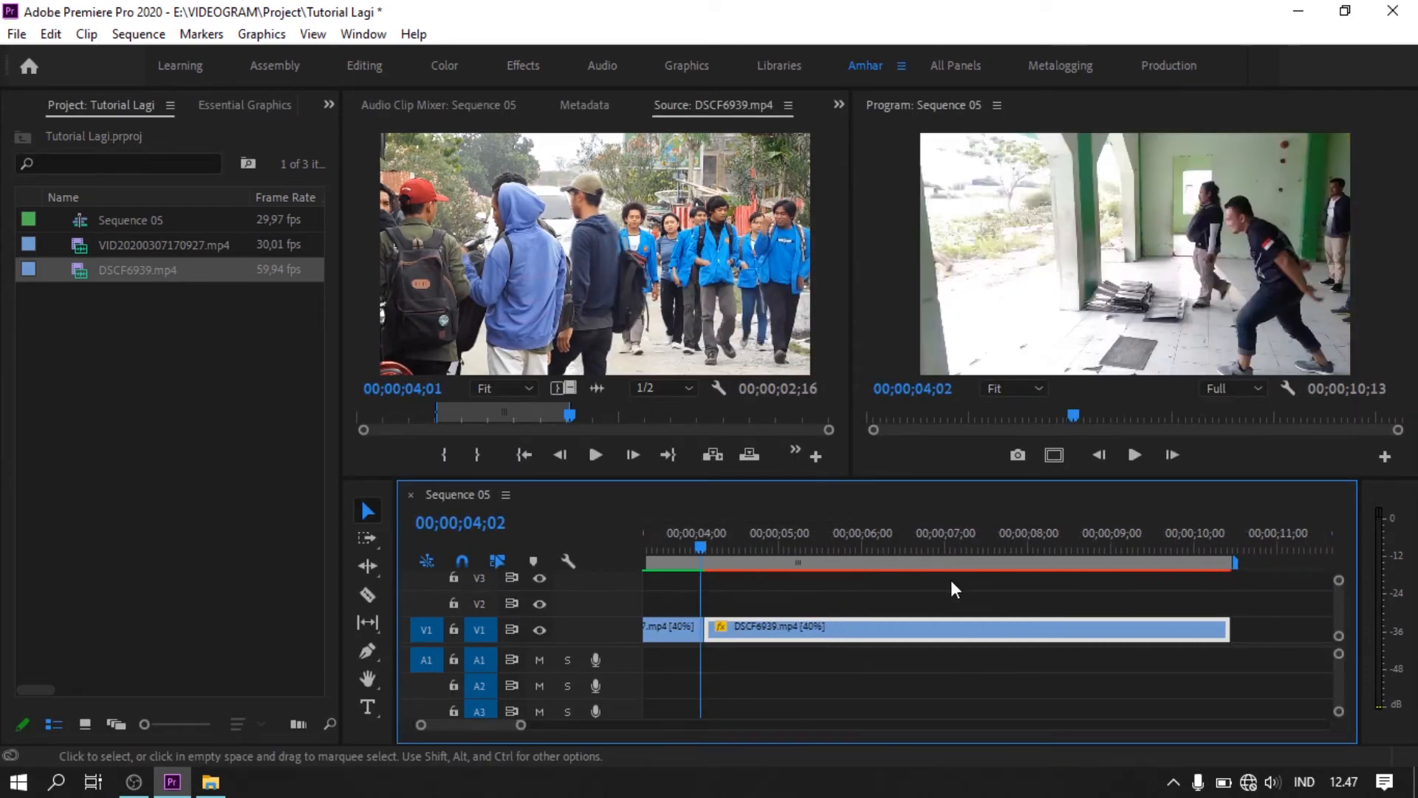
key(space)
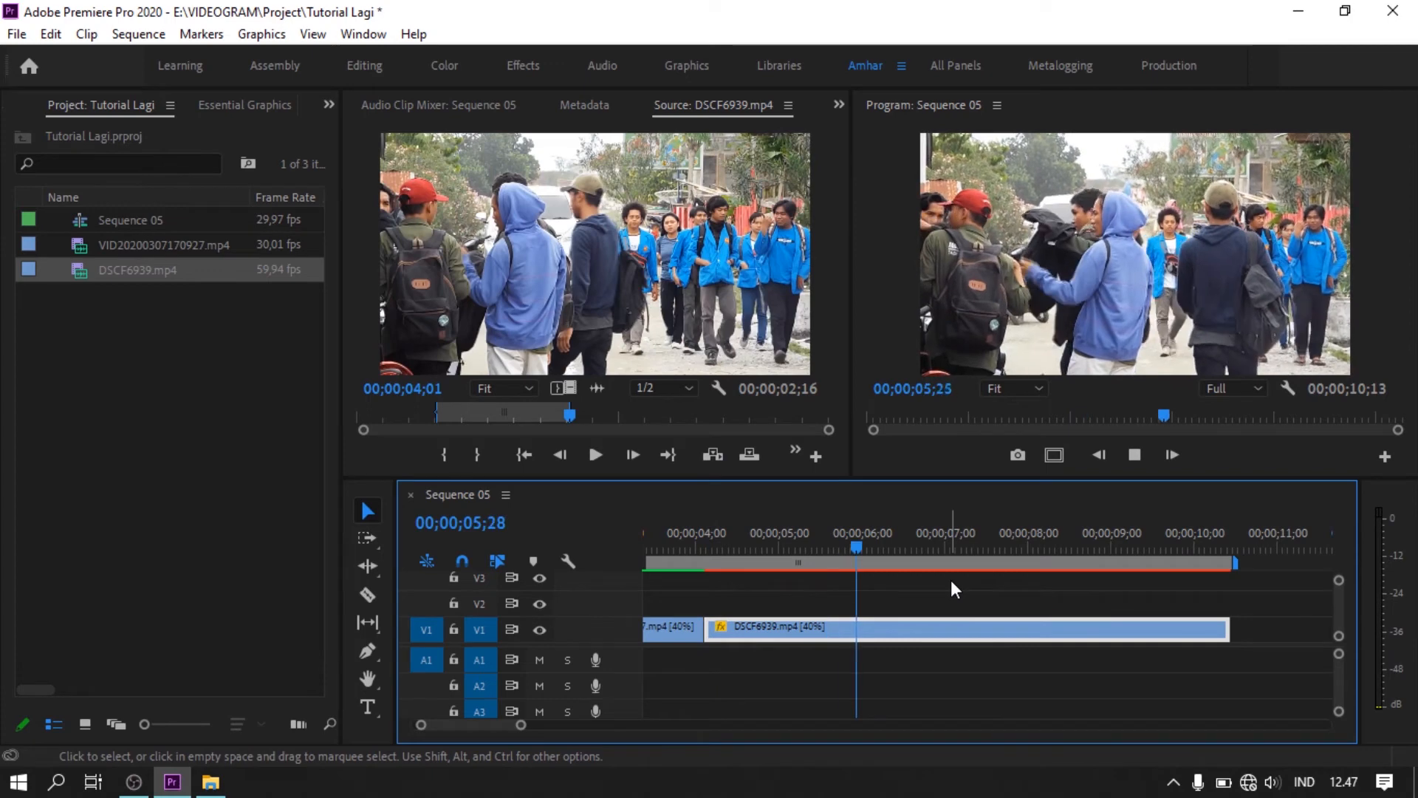
key(Return)
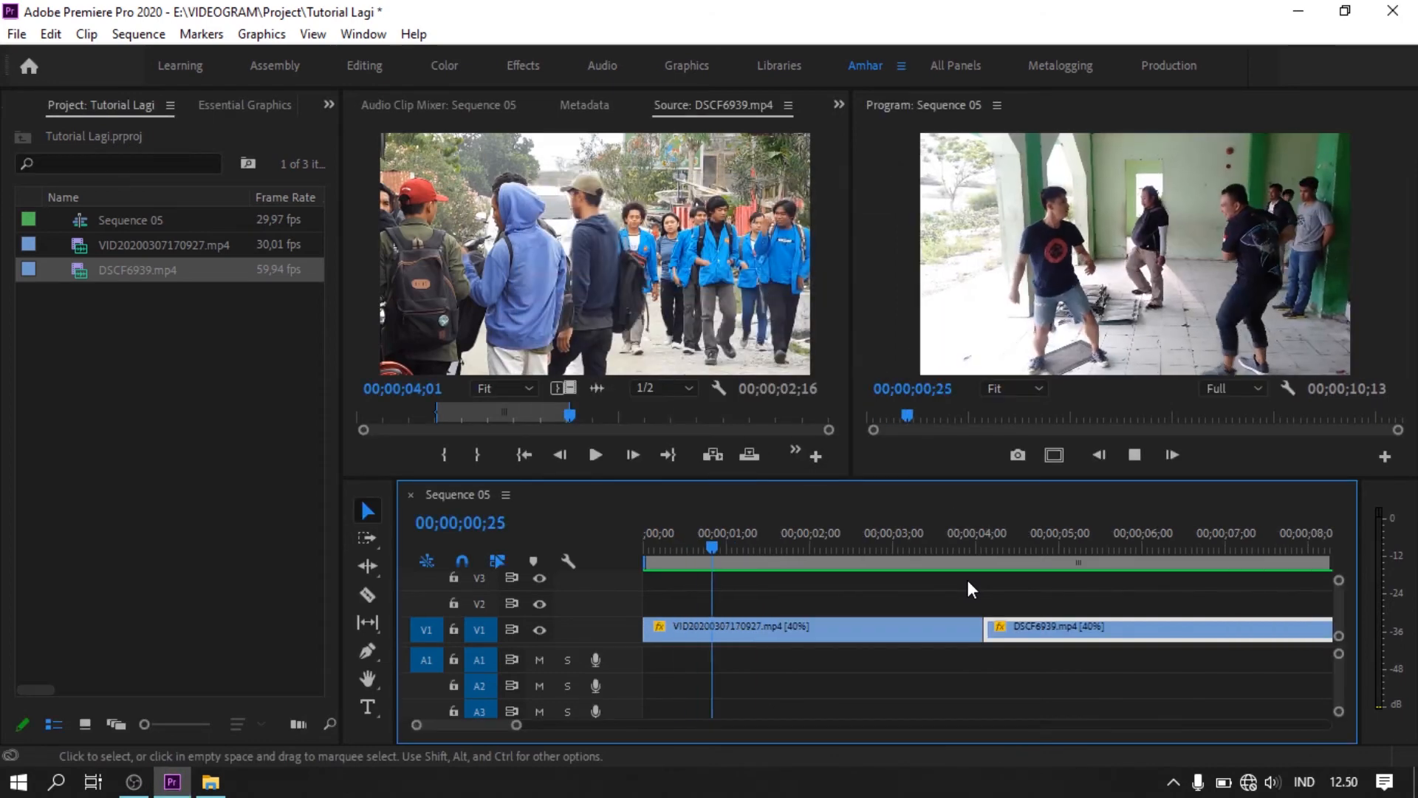
- Review the rendered slow-motion sequence in full-screen playback
key(space)
scroll(945, 569, right, 2)
click(905, 542)
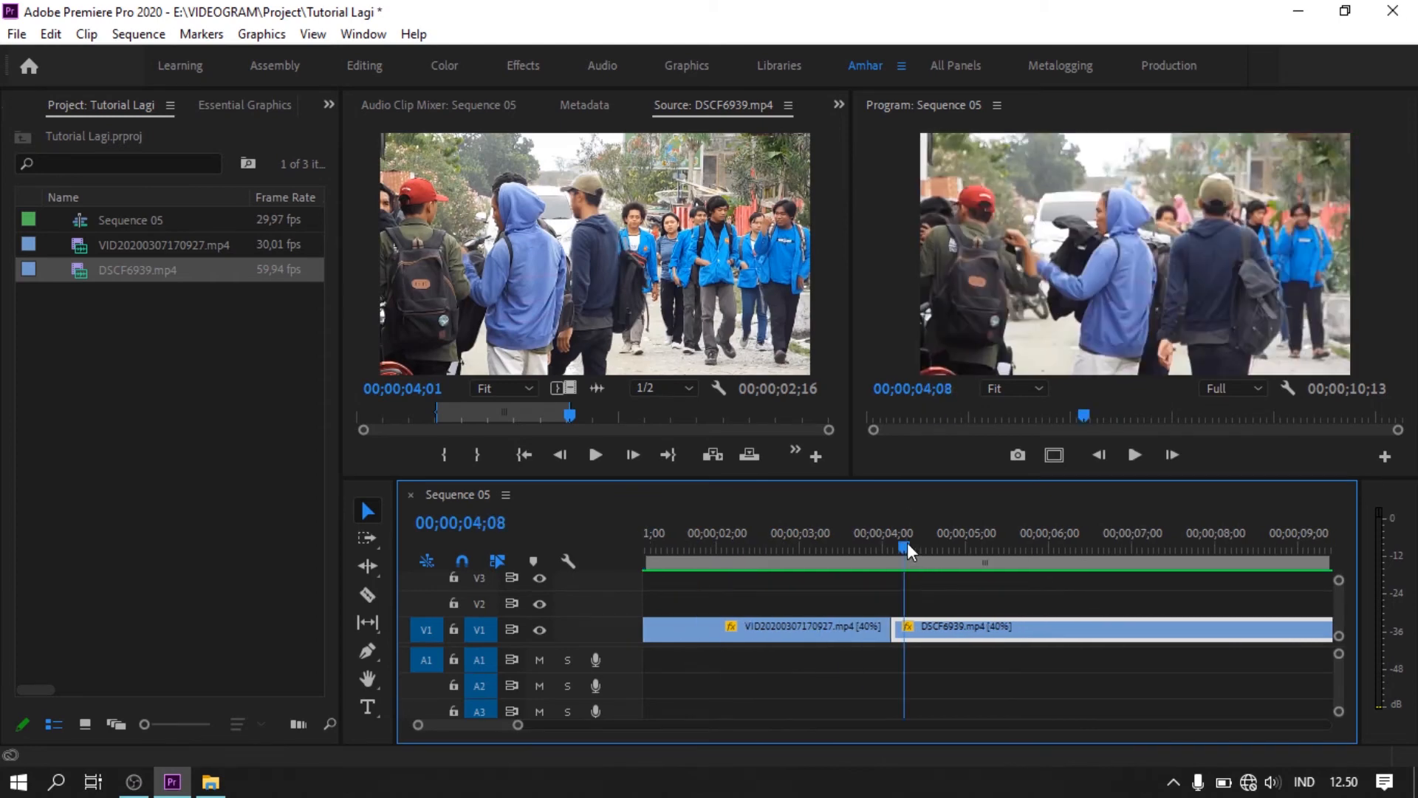
click(886, 331)
key(ctrl+grave)
key(space)
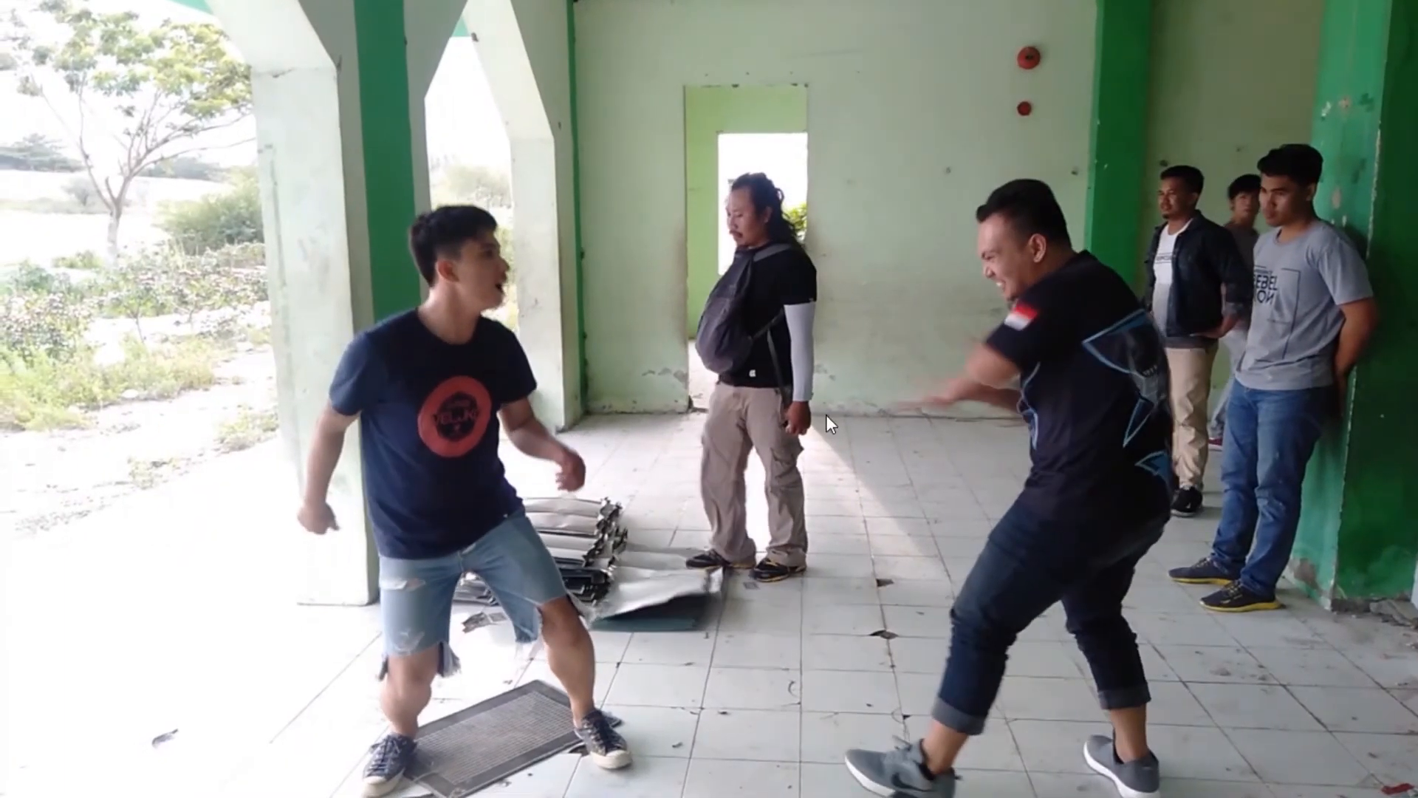
key(Escape)
- Watch the slowed DSCF6939.mp4 clip in full screen and return the playhead to the start of the sequence
click(1001, 548)
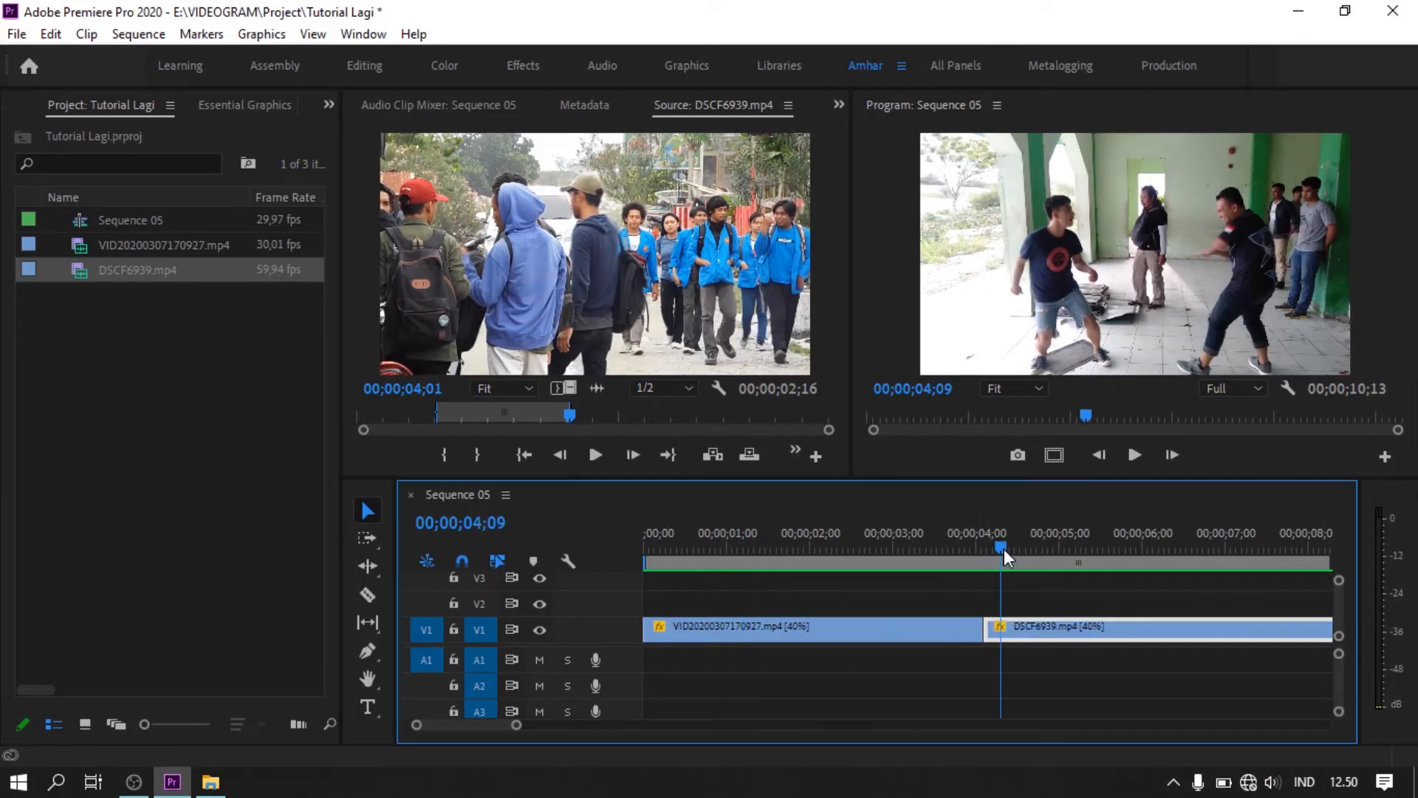
key(ctrl+grave)
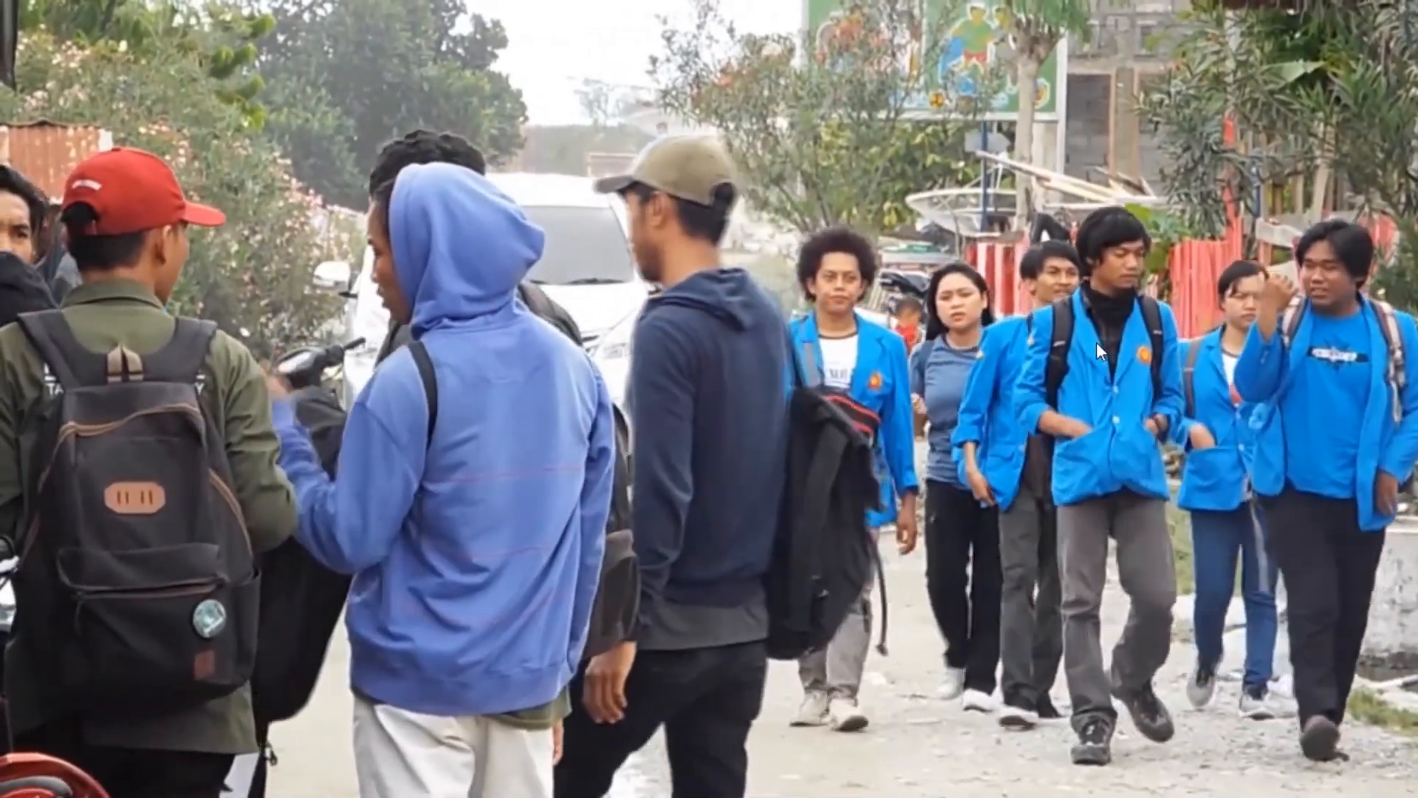
key(Escape)
drag(879, 553, 752, 550)
drag(488, 725, 467, 731)
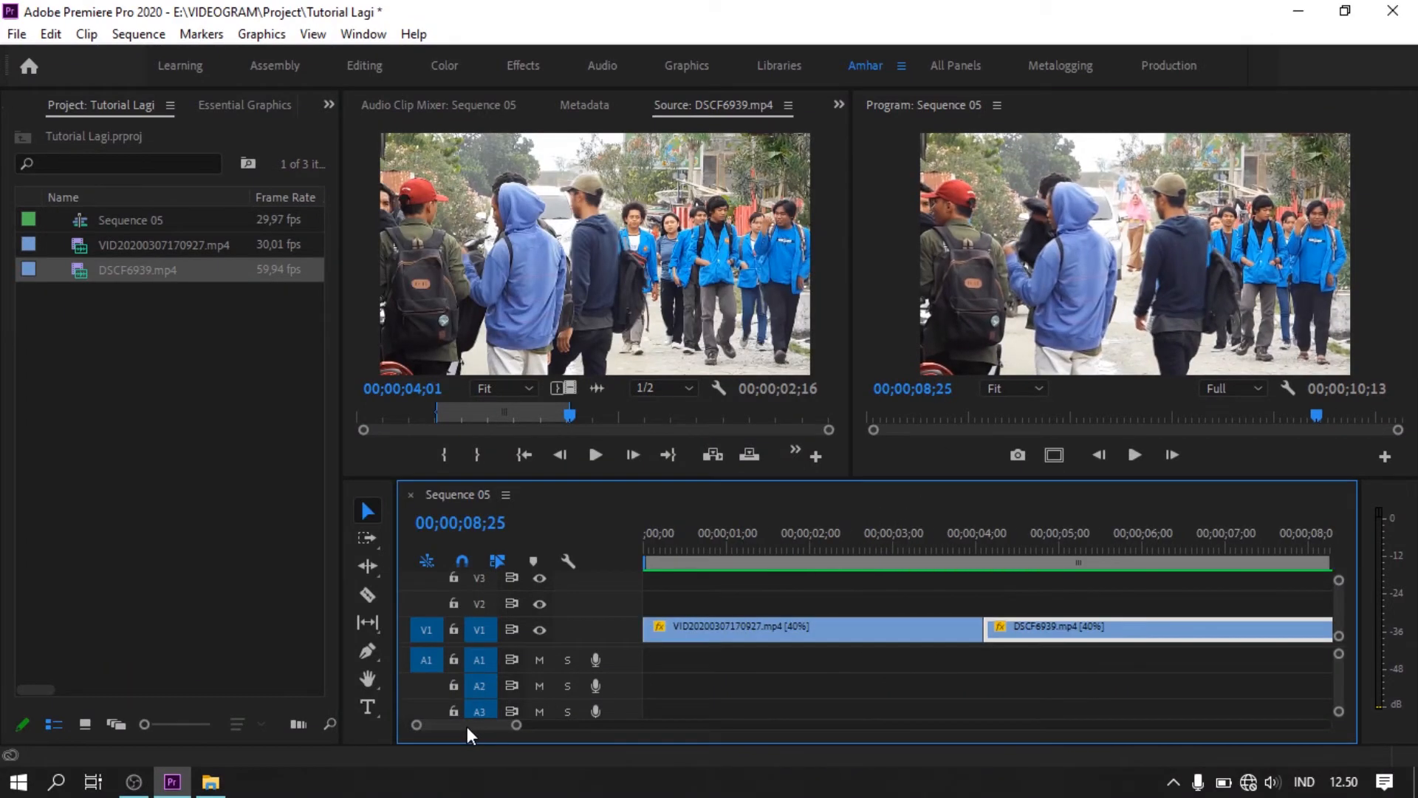
scroll(907, 685, down, 4)
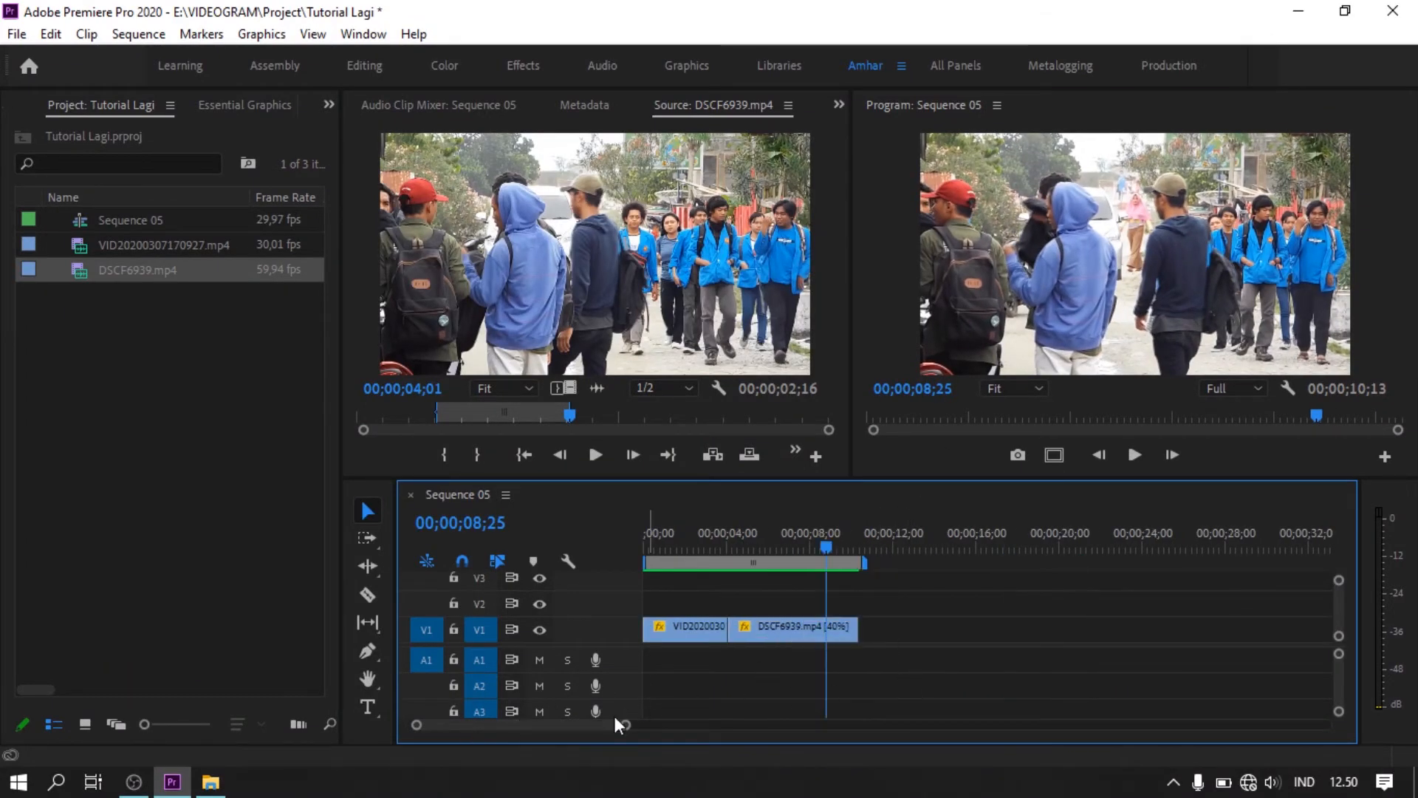
drag(665, 547, 628, 566)
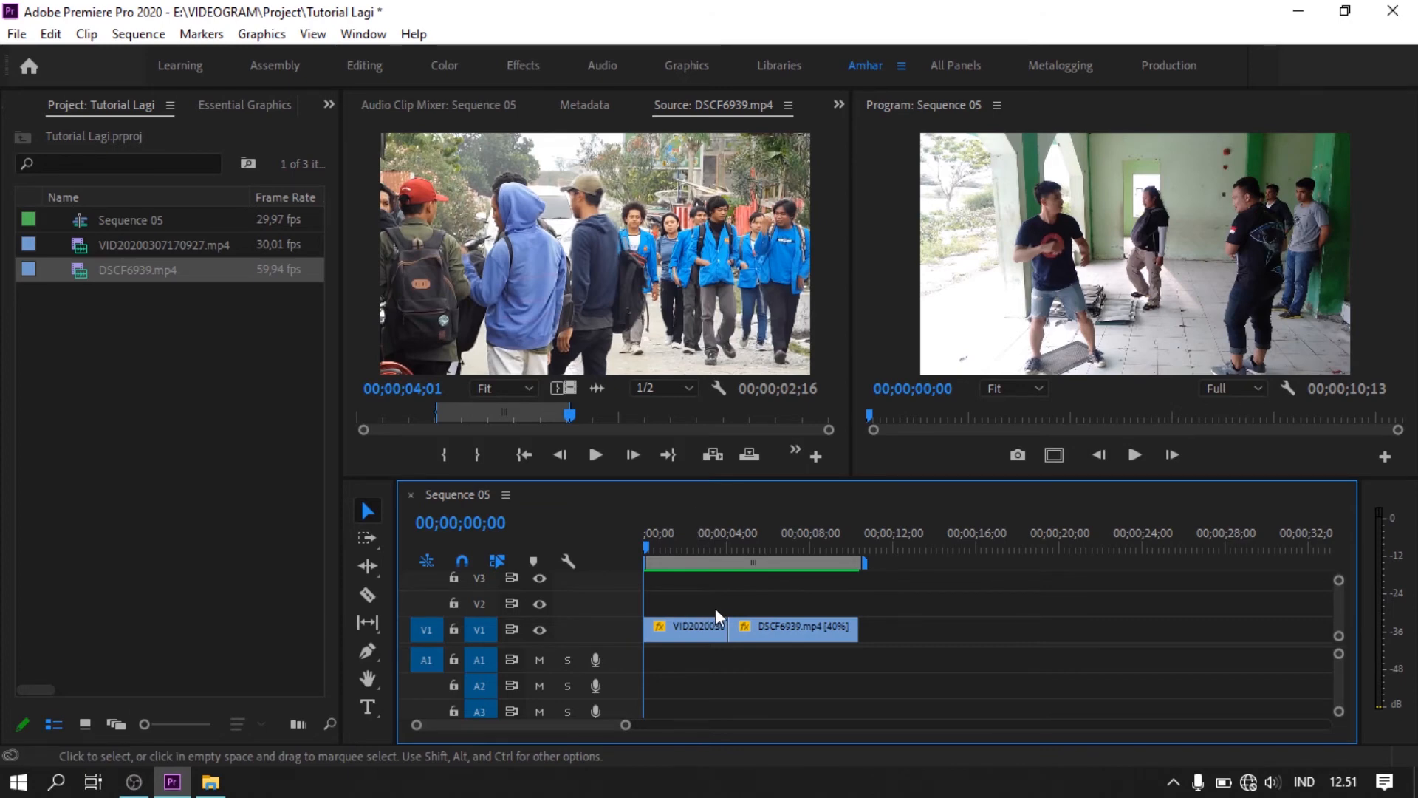
- Place another copy of VID20200307170927.mp4 on V1 at about 12 seconds, leaving a gap after the DSCF6939.mp4 clip
click(787, 662)
double_click(81, 247)
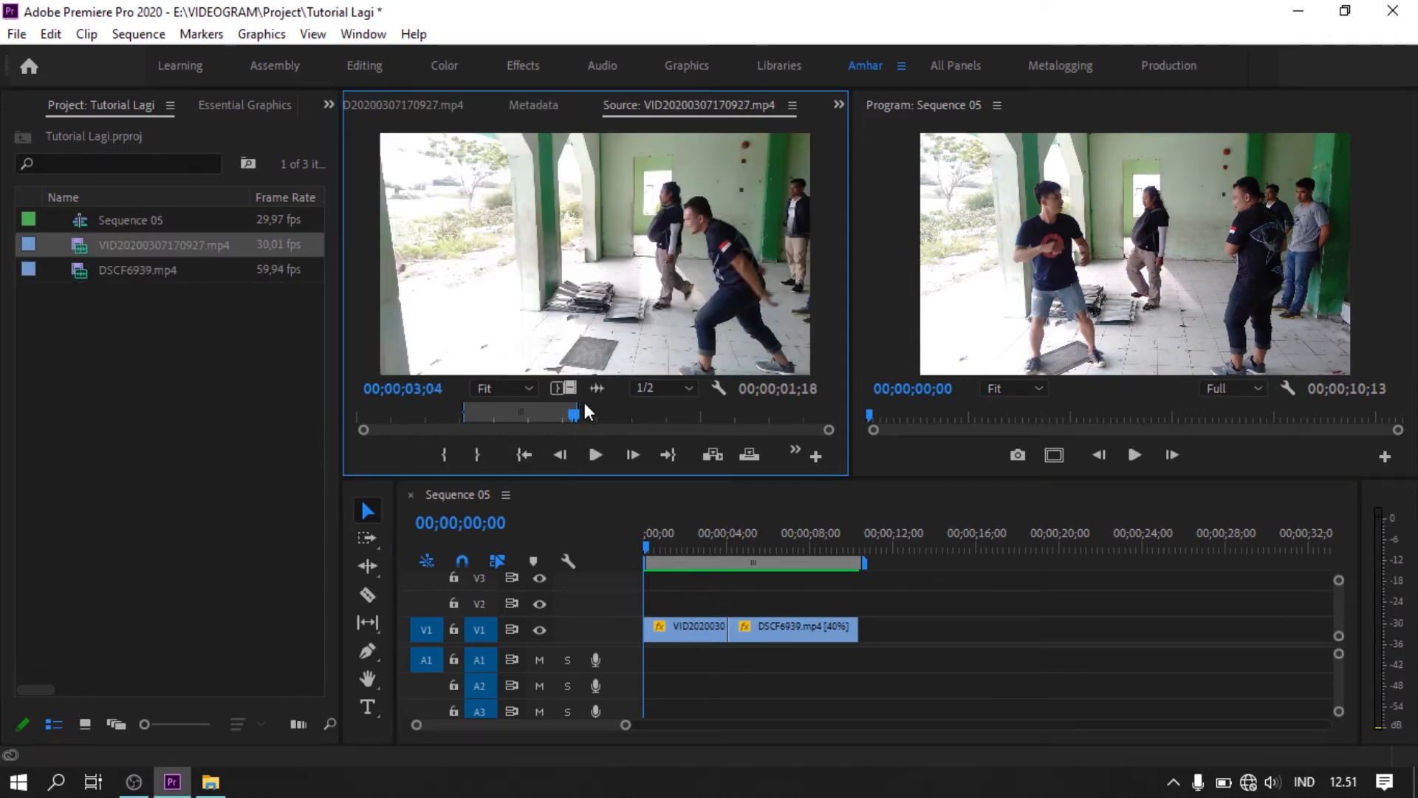
drag(887, 568, 894, 620)
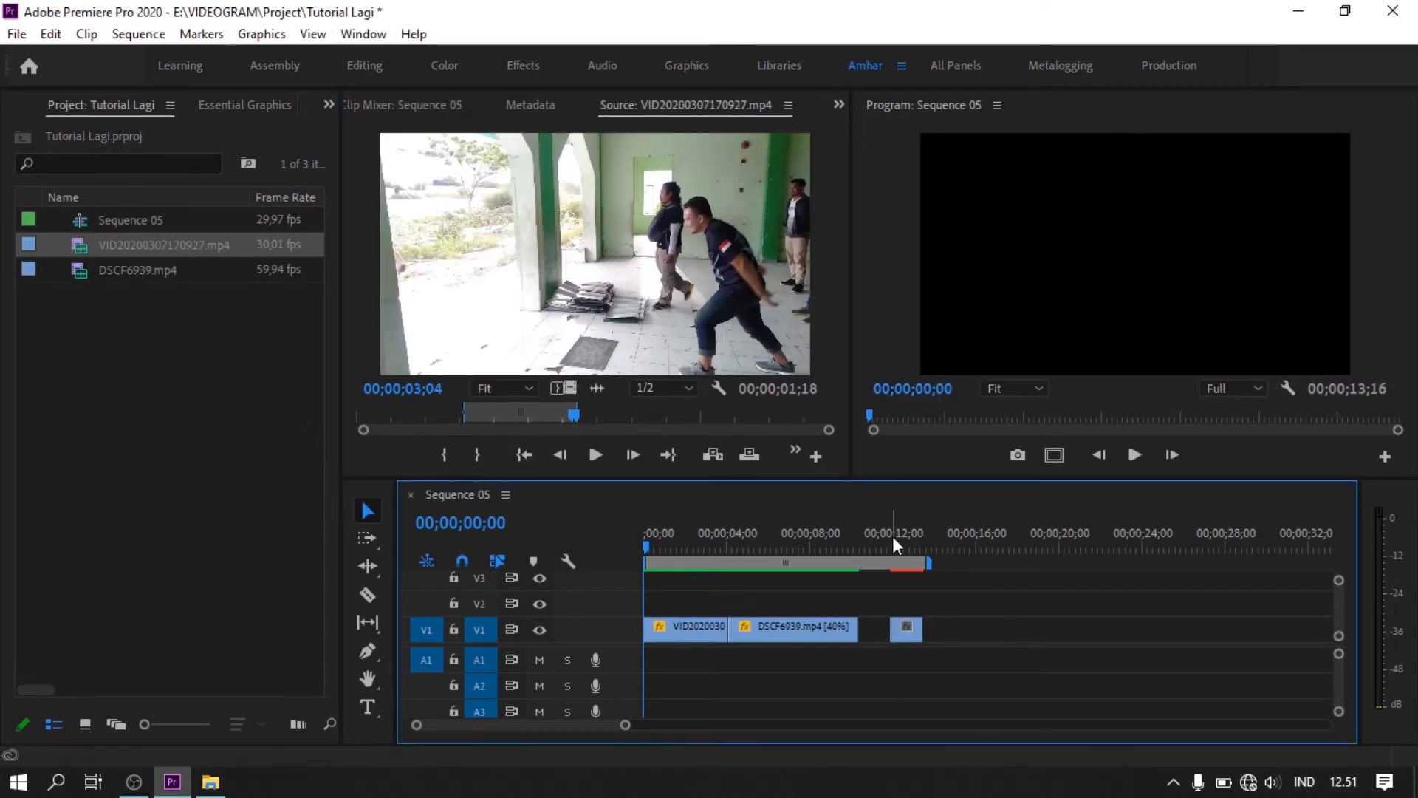
- Play the third clip from about 12 seconds and set the Program monitor's playback resolution to 1/4
click(892, 545)
key(space)
click(1228, 388)
click(1229, 454)
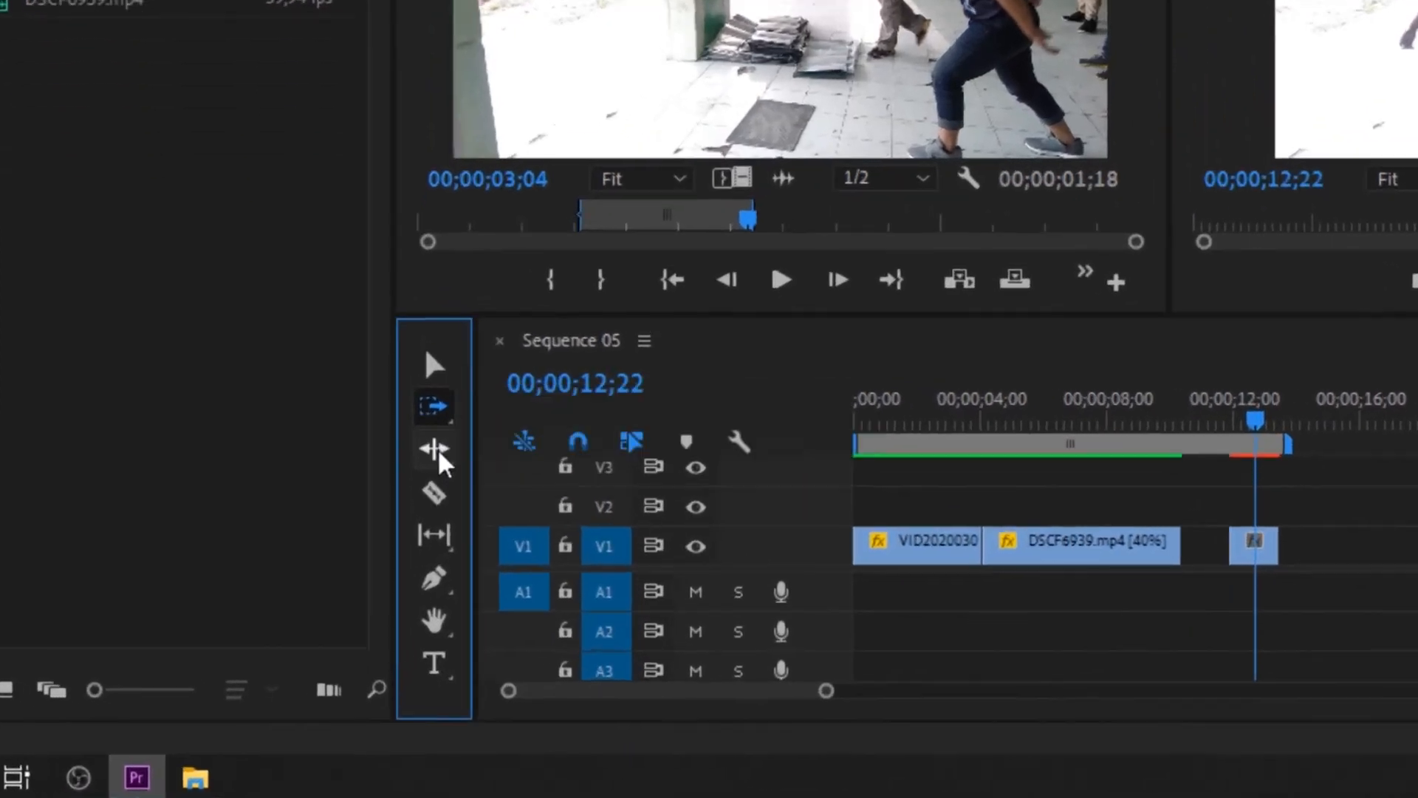
- Slow the third clip on V1 by rate-stretching its end to about 00;00;18;19 and preview its playback
click(369, 565)
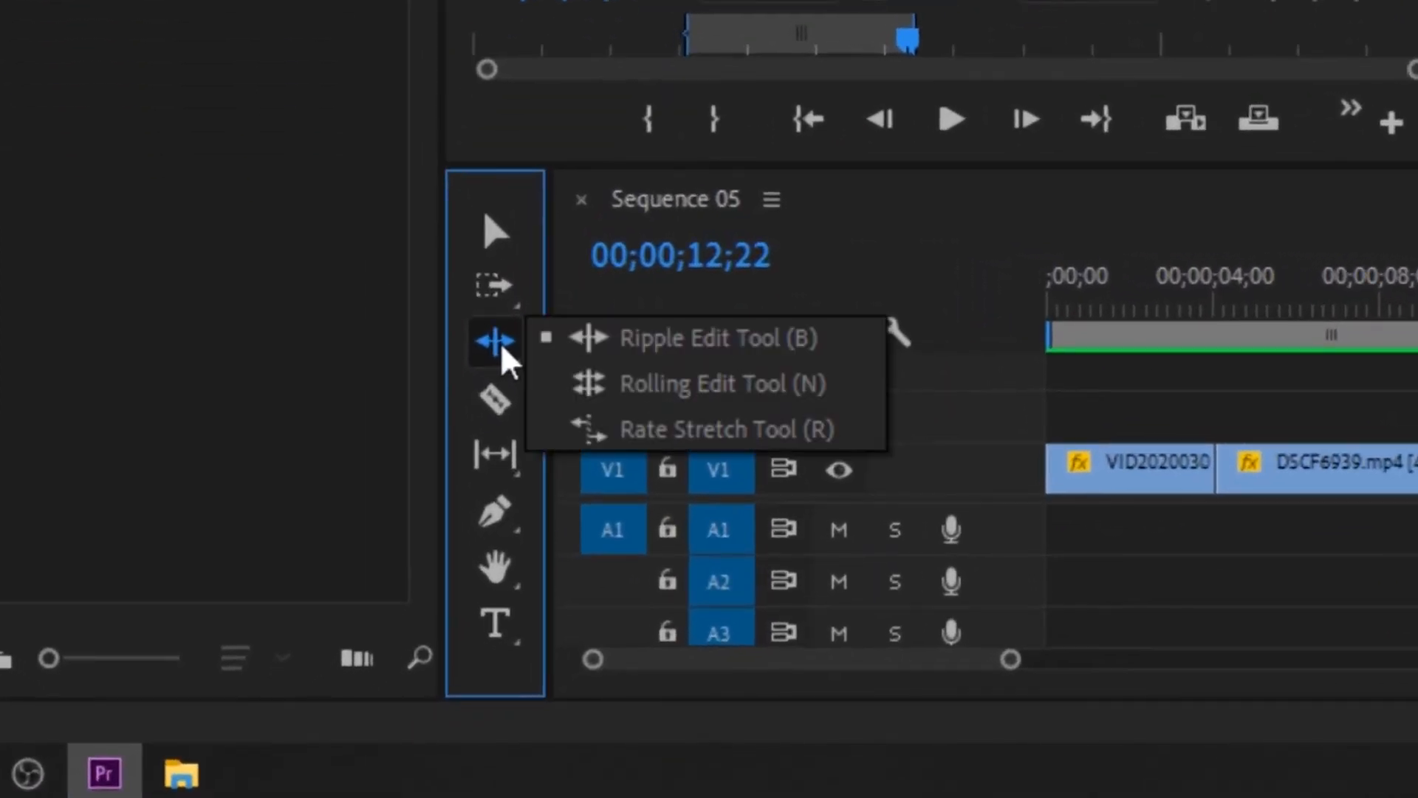
click(718, 427)
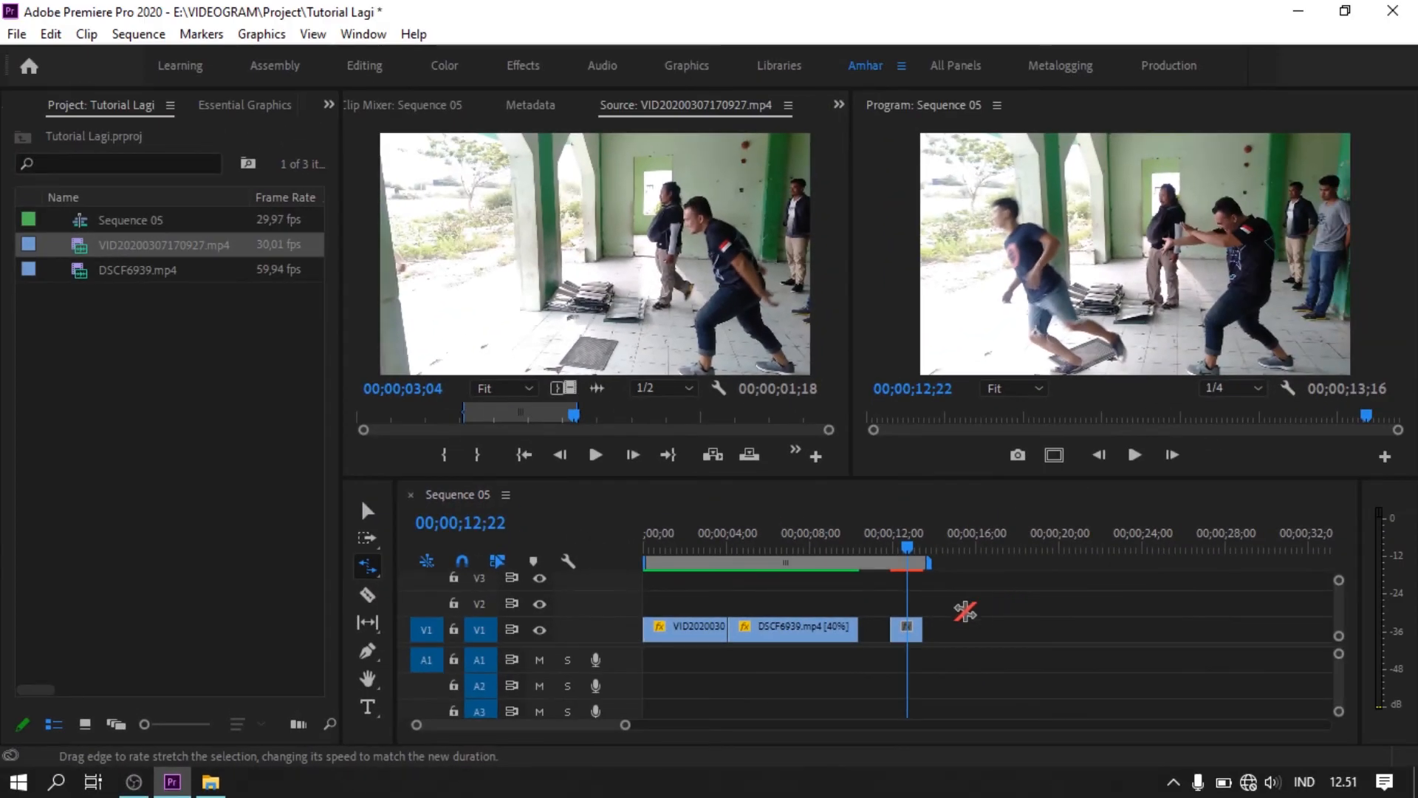
drag(919, 627, 969, 628)
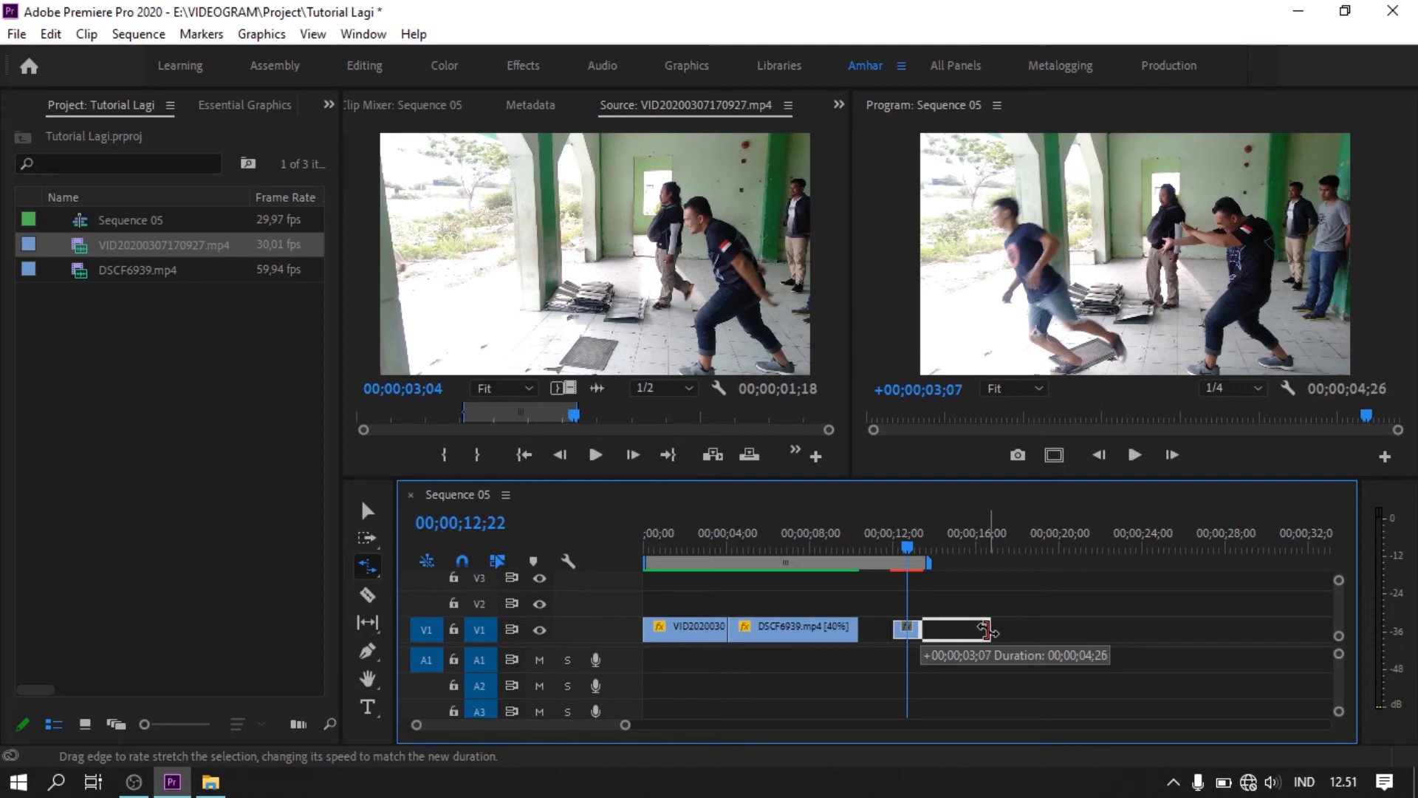
drag(993, 629, 1038, 632)
key(space)
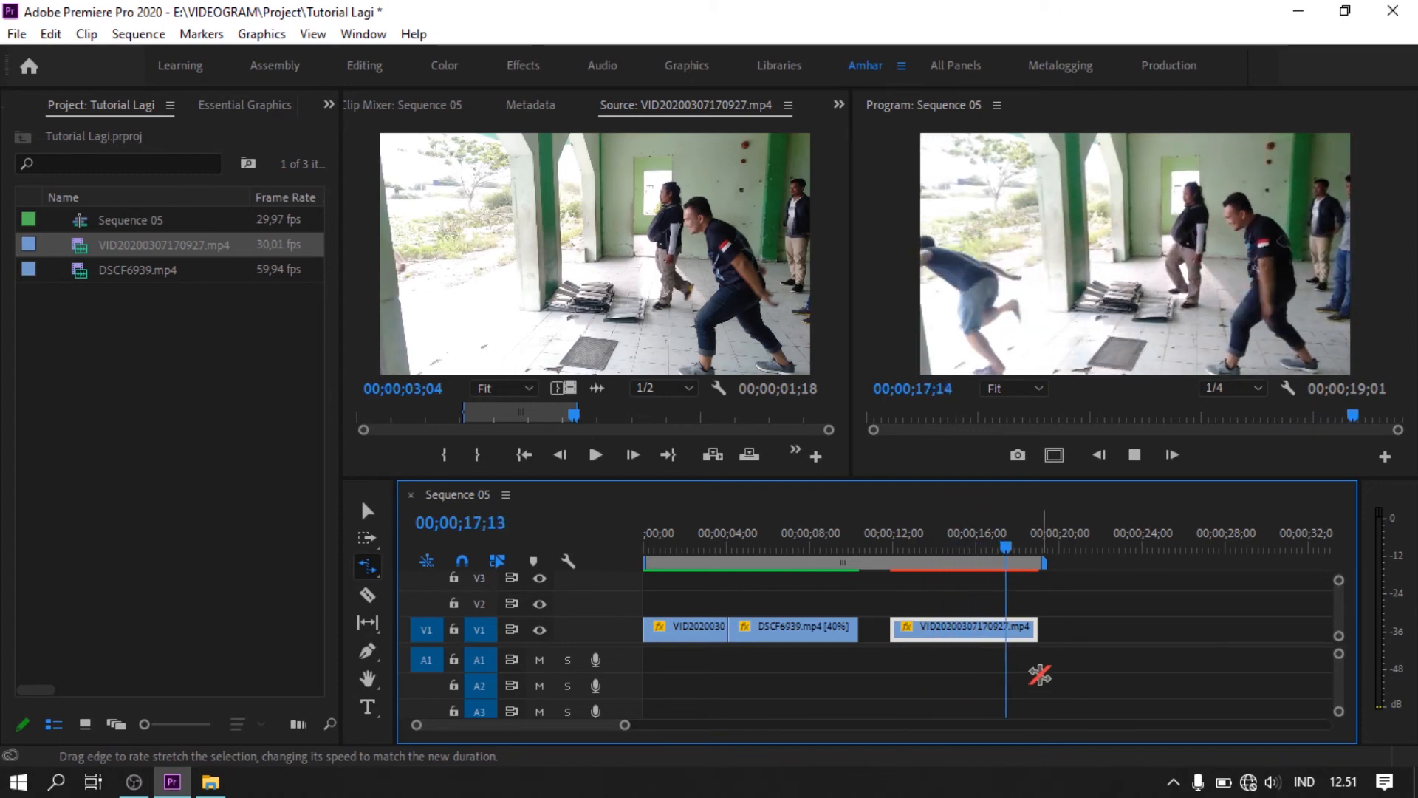
key(space)
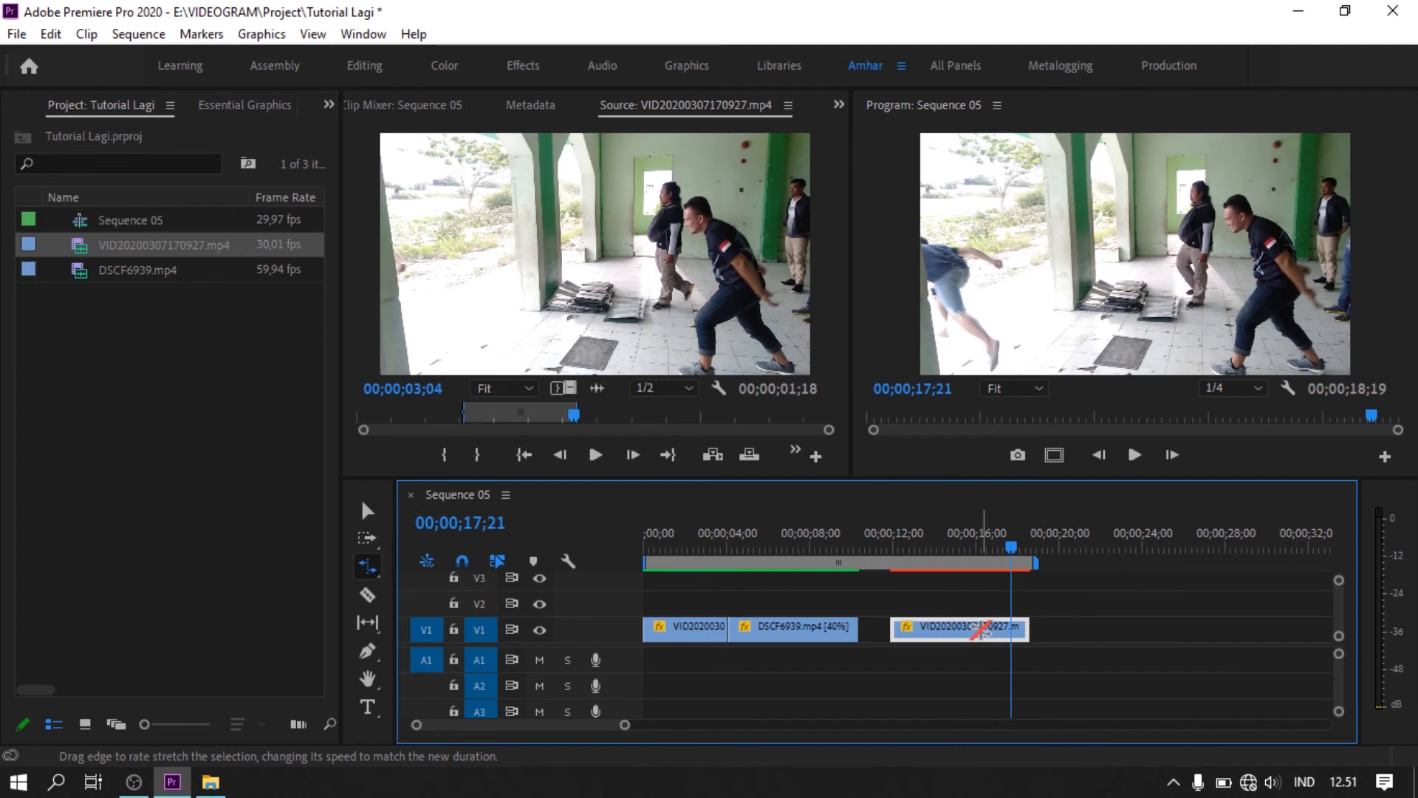
- Set the rate-stretched clip's time interpolation to Optical Flow and play it from its start
right_click(980, 631)
click(1064, 609)
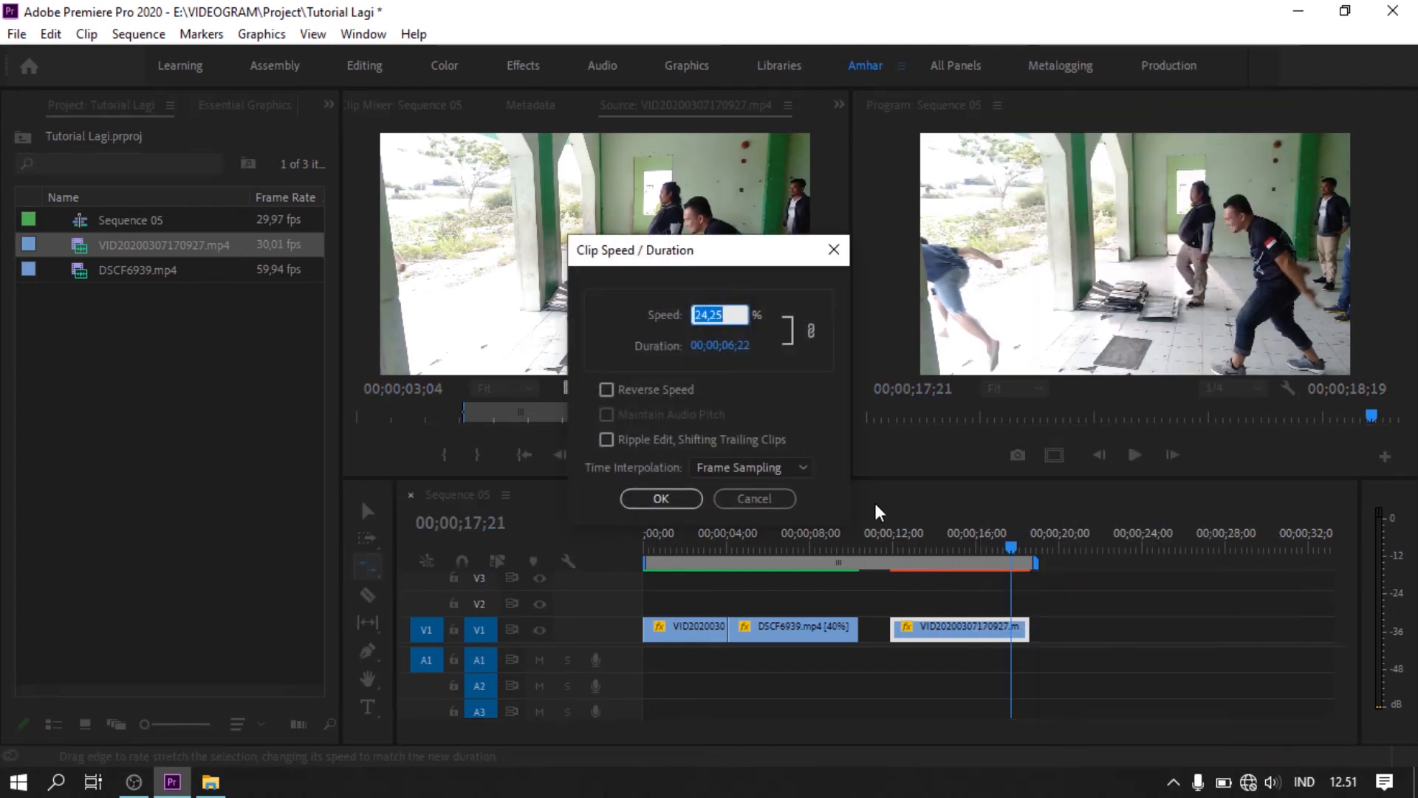
click(796, 467)
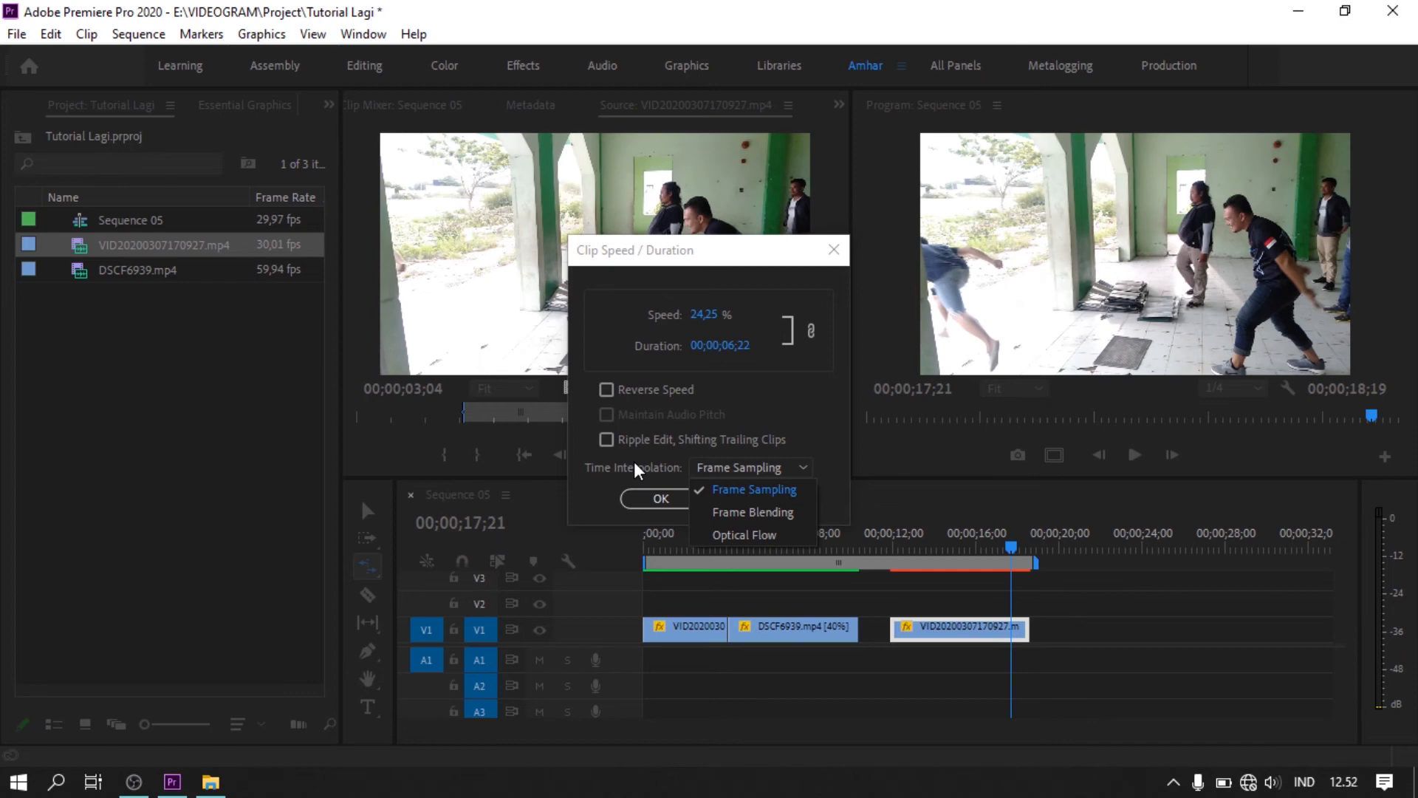
click(755, 535)
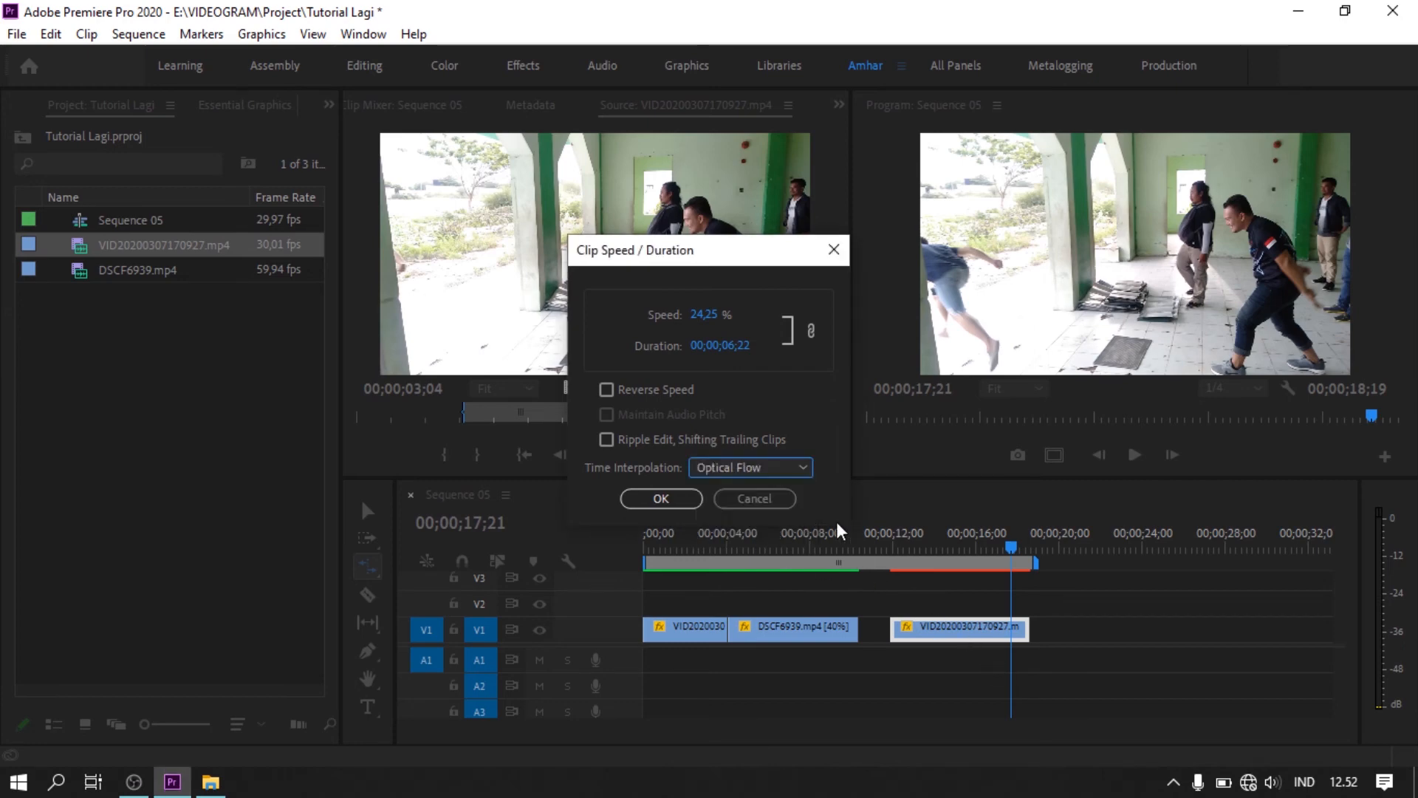
click(797, 472)
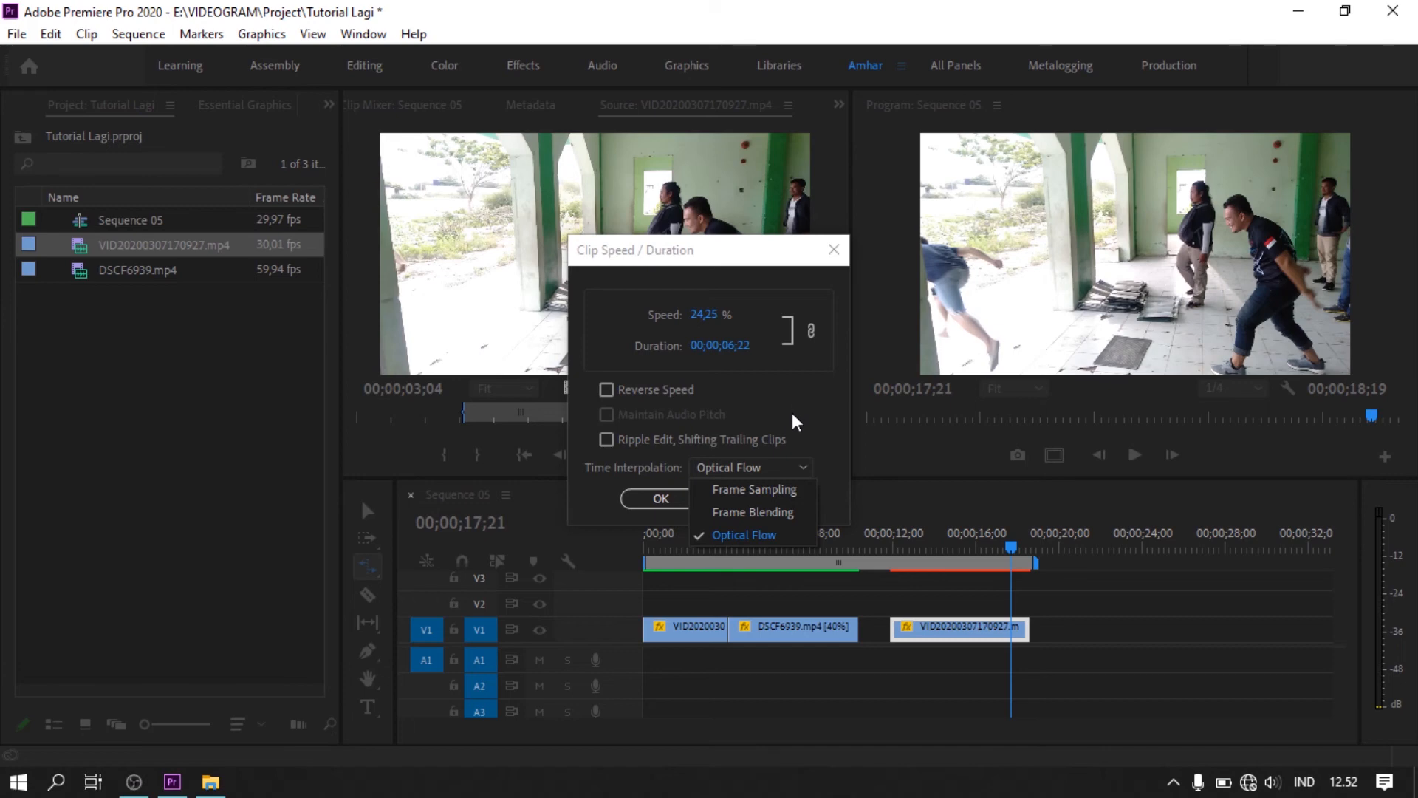
click(797, 536)
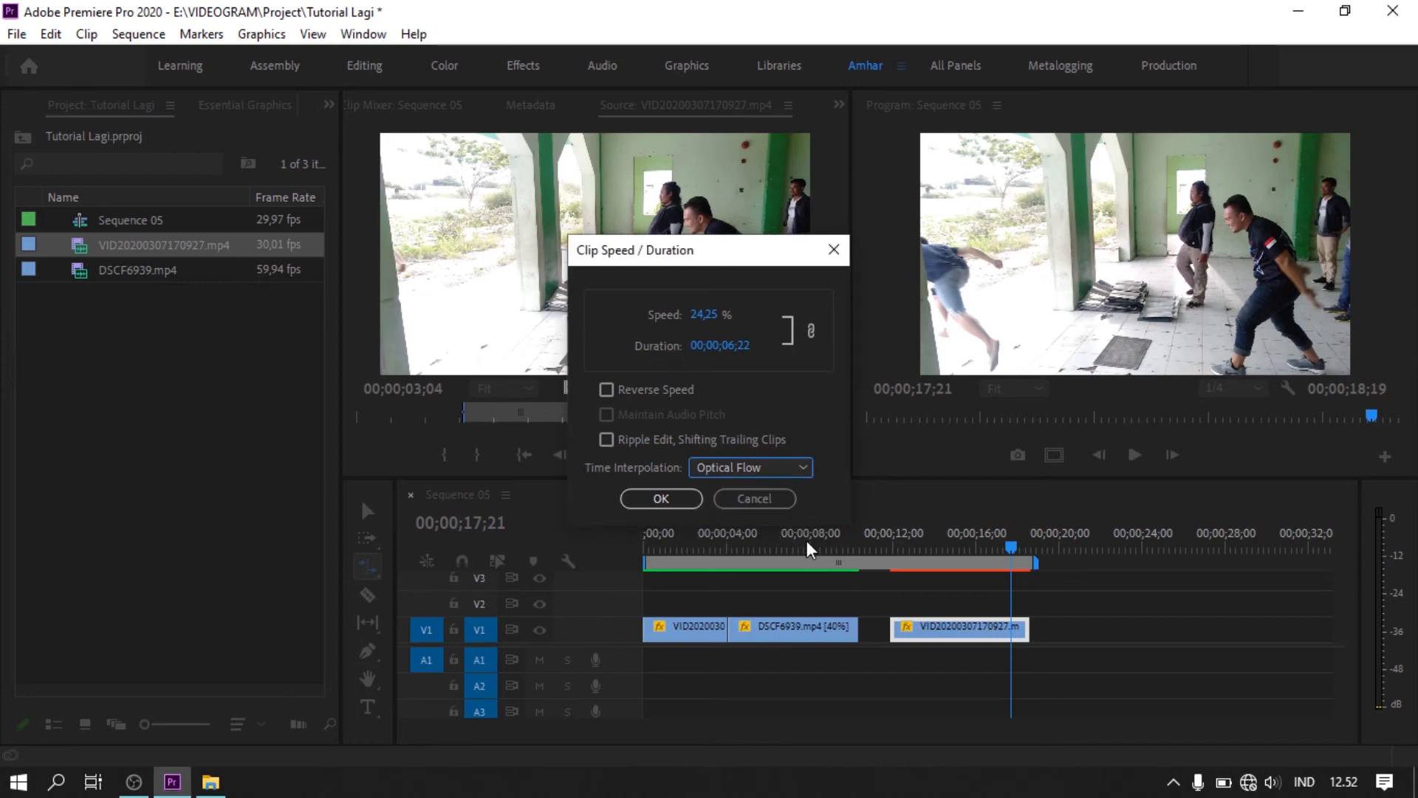
click(649, 499)
click(889, 547)
key(space)
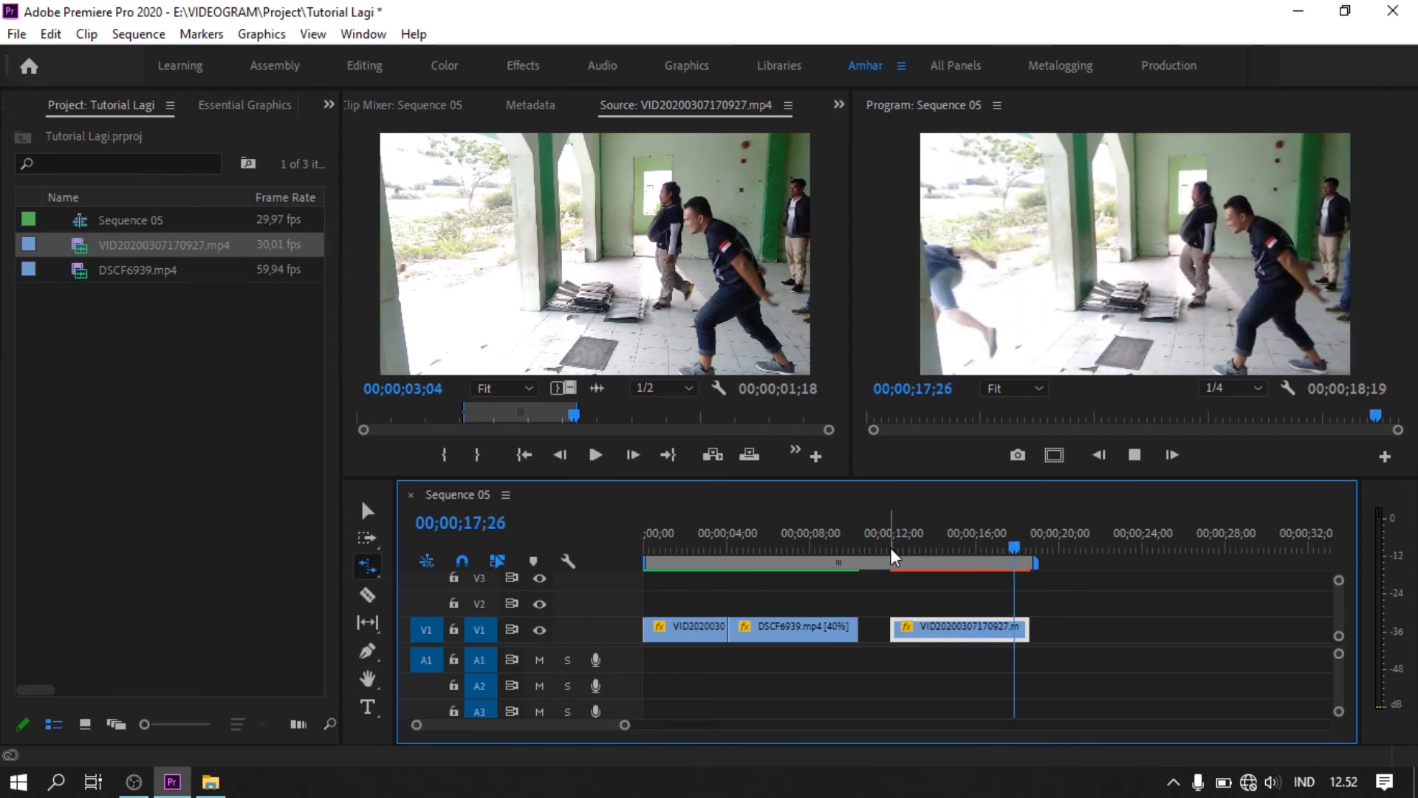
- Delete the rate-stretched clip from V1 and play the sequence from its start in full screen
key(v)
key(Delete)
drag(693, 542, 649, 539)
key(ctrl+grave)
key(space)
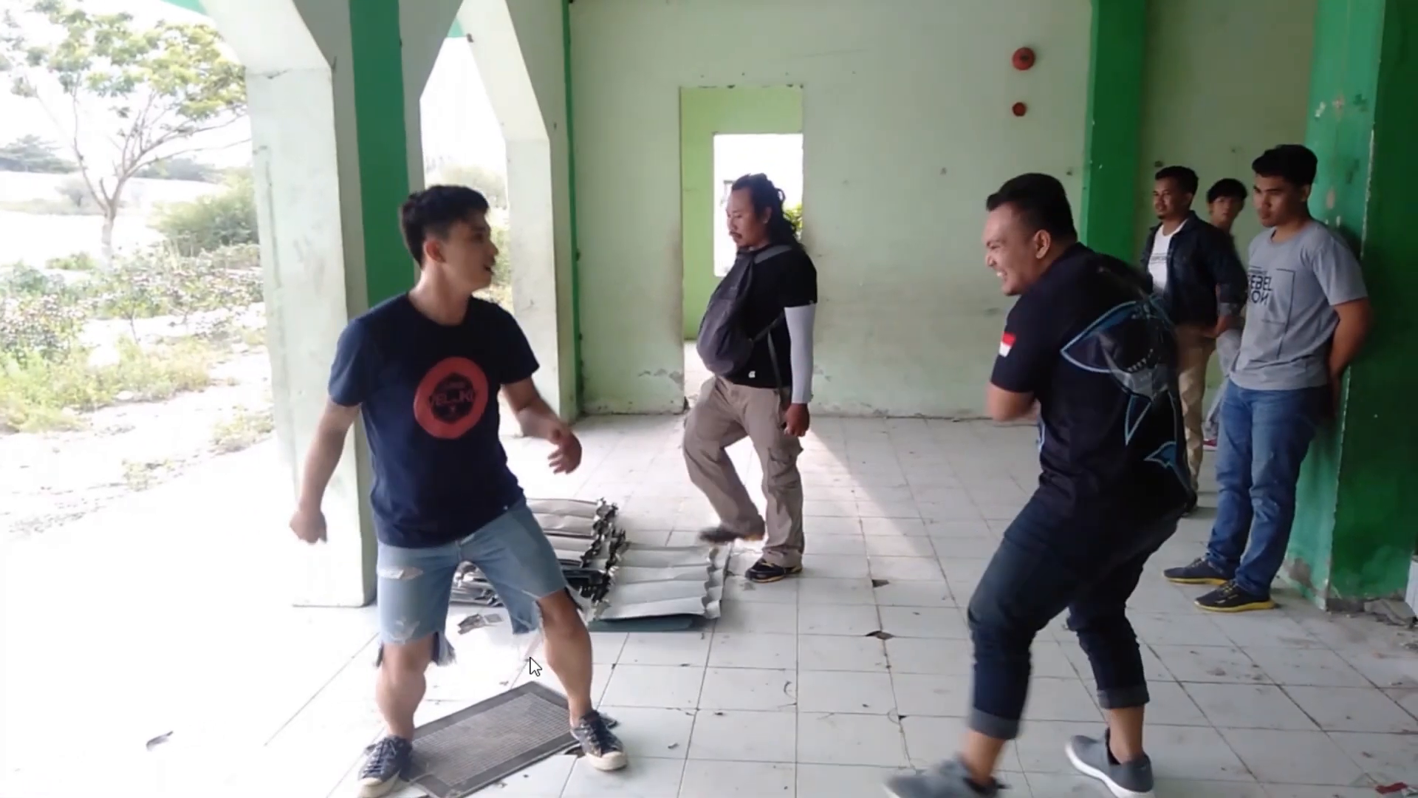